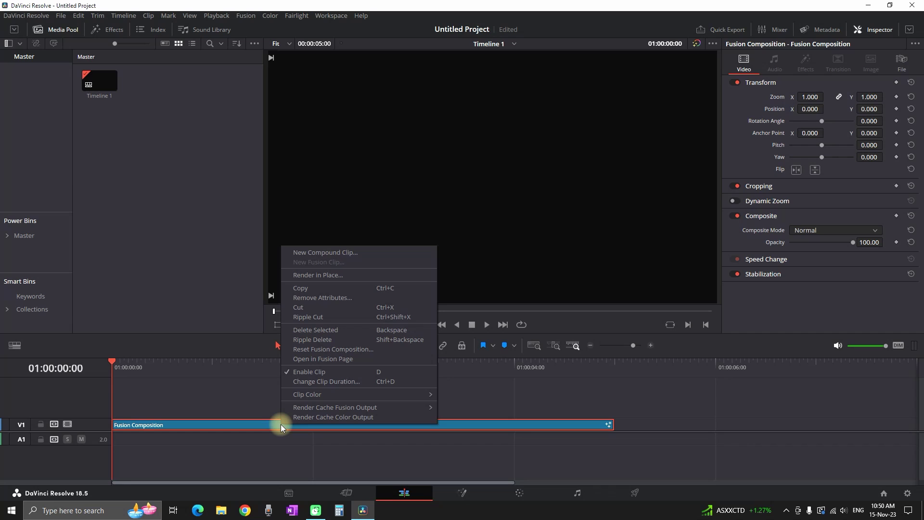
Open the Fusion Composition clip from the timeline in the Fusion page.
left_click(284, 358)
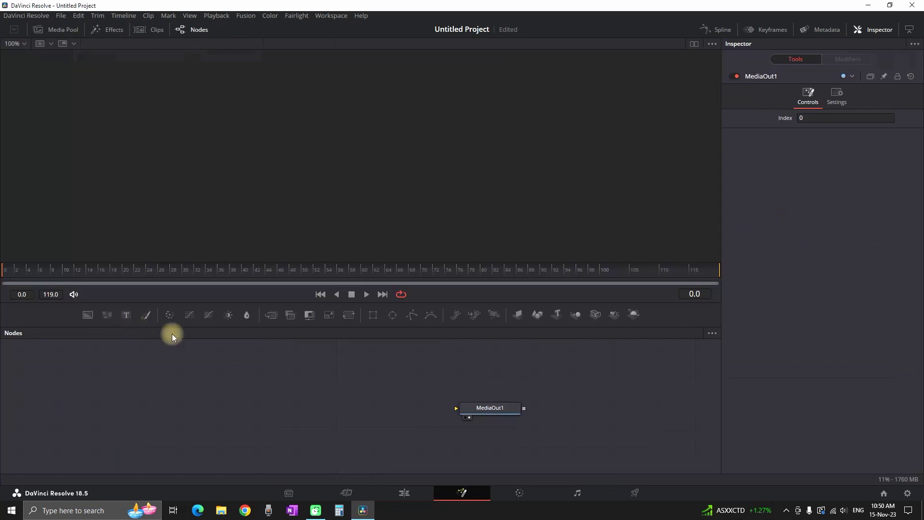
Add Background1, connect it to MediaOut1 and set its Alpha to 0.
left_click_drag(89, 316, 479, 409)
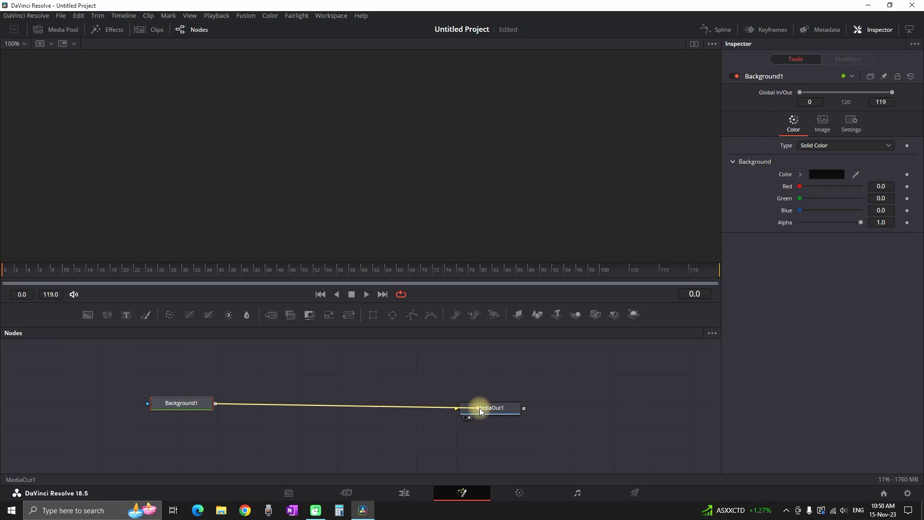
left_click_drag(195, 398, 189, 407)
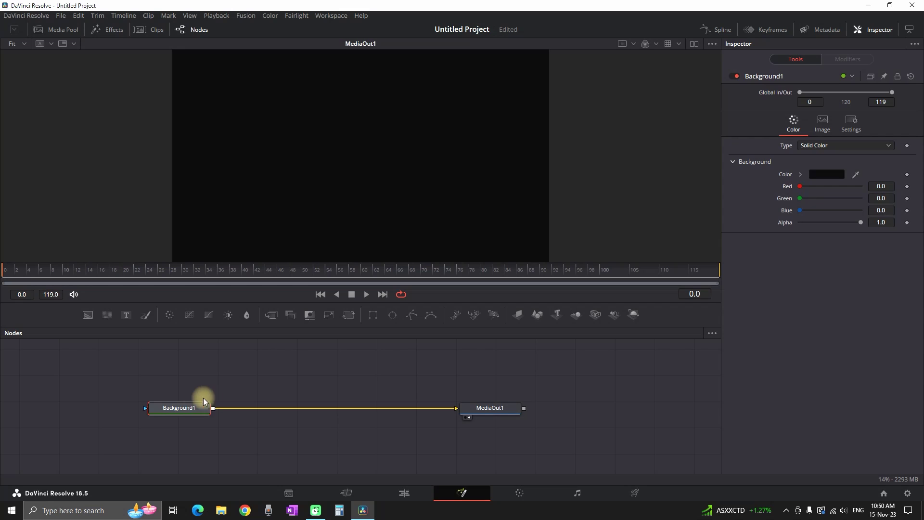
mouse_move(201, 407)
left_click_drag(861, 224, 781, 227)
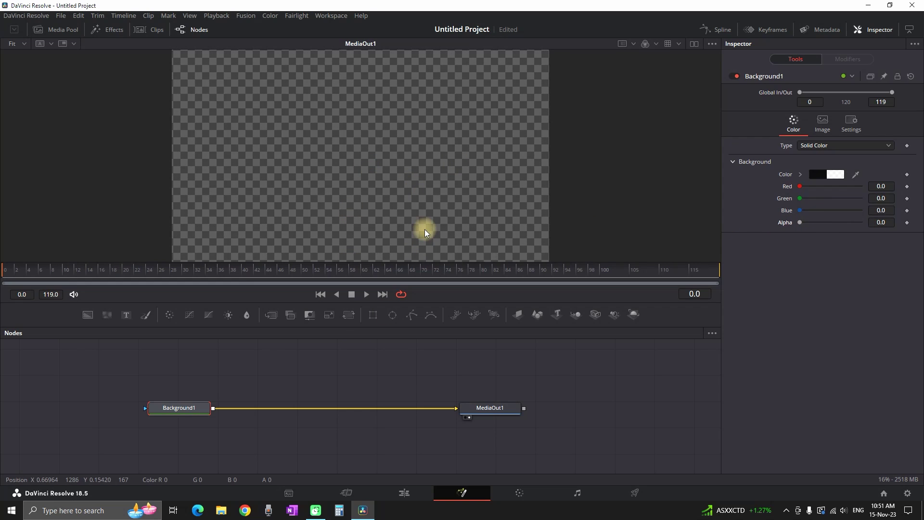
left_click_drag(186, 408, 150, 409)
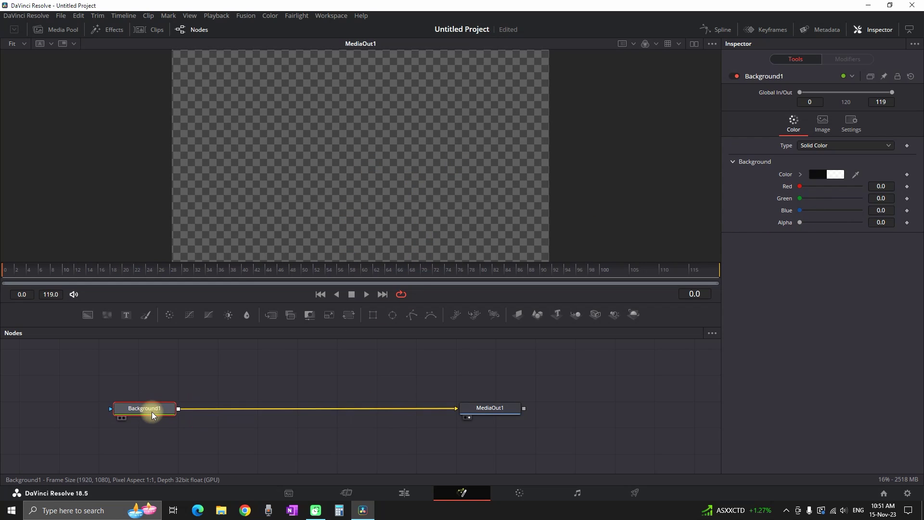
Add Background2 merged over Background1 through Merge1 and tidy the node layout.
left_click(88, 316)
left_click_drag(141, 435, 215, 382)
left_click_drag(176, 411, 154, 423)
left_click_drag(217, 434, 212, 425)
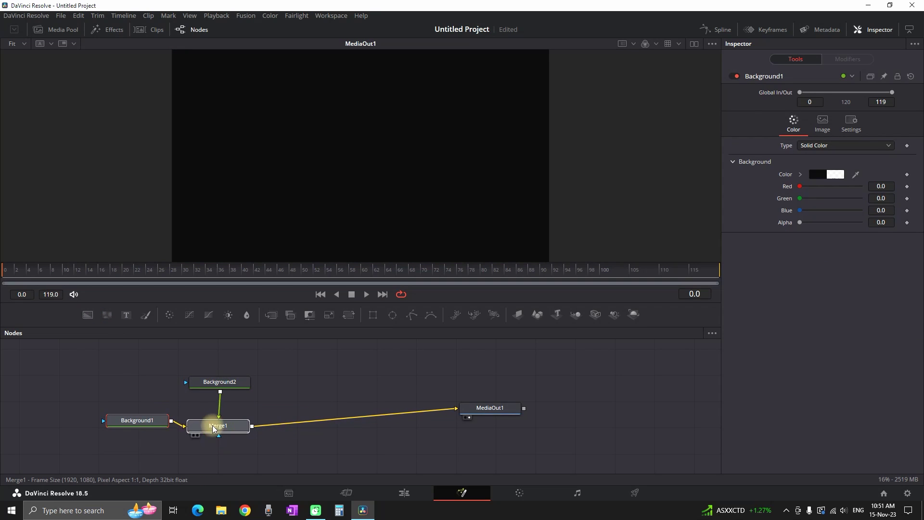
Colour Background2 dark grey #2c2c32.
left_click_drag(217, 388, 224, 392)
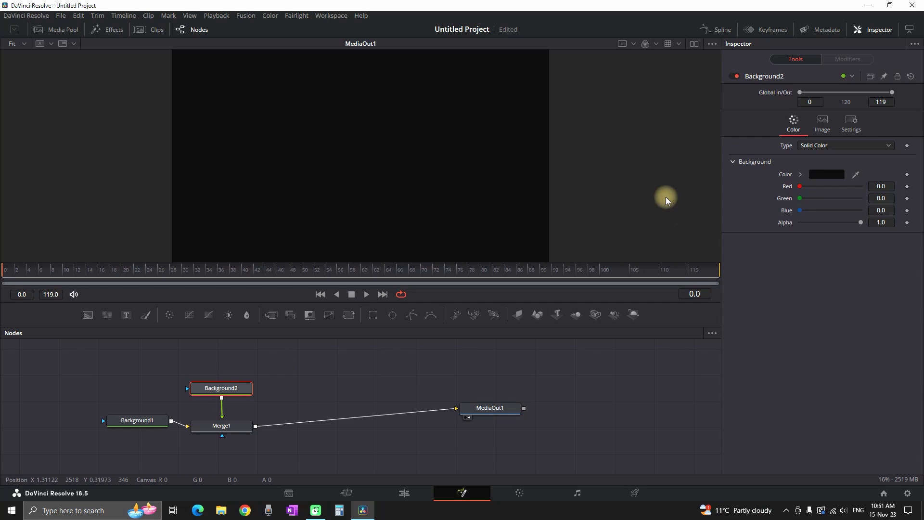
left_click(830, 176)
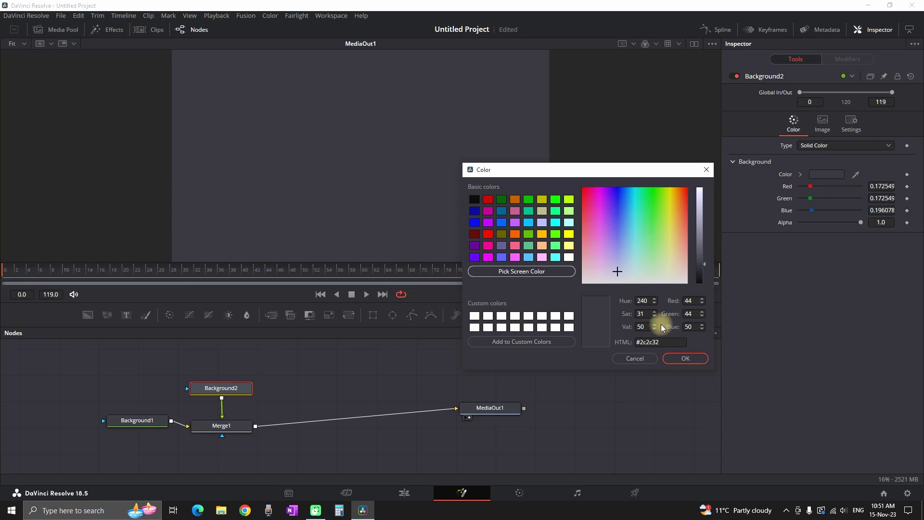
left_click(686, 358)
left_click_drag(220, 384, 221, 382)
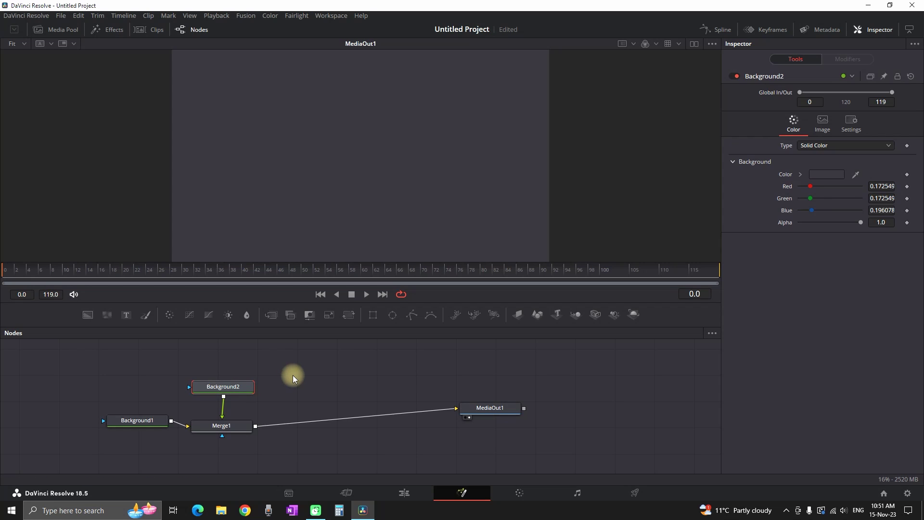
Mask Background2 with Rectangle1 into a low, wide bar with corner radius 0.563.
left_click(374, 316)
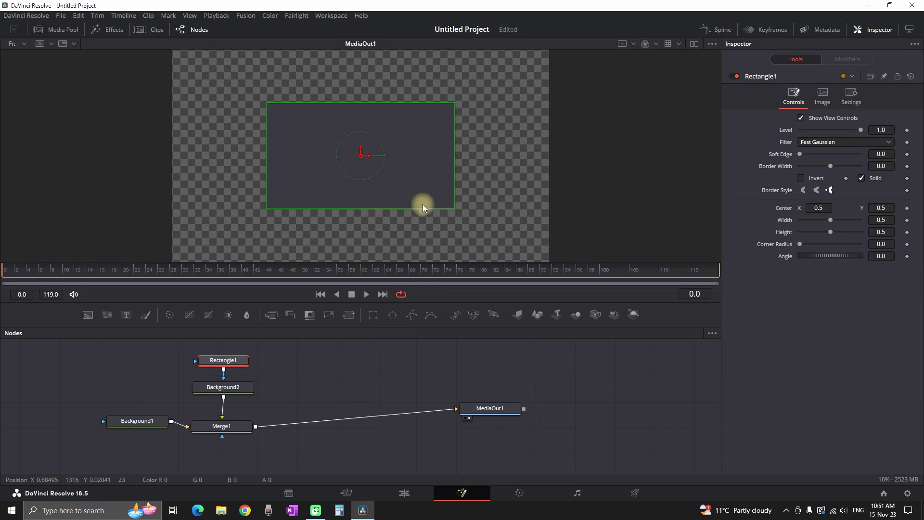
mouse_move(362, 160)
left_mouse_down()
mouse_move(388, 194)
mouse_move(433, 190)
mouse_move(355, 165)
left_mouse_up()
left_click_drag(444, 114, 471, 110)
left_click_drag(472, 222, 357, 229)
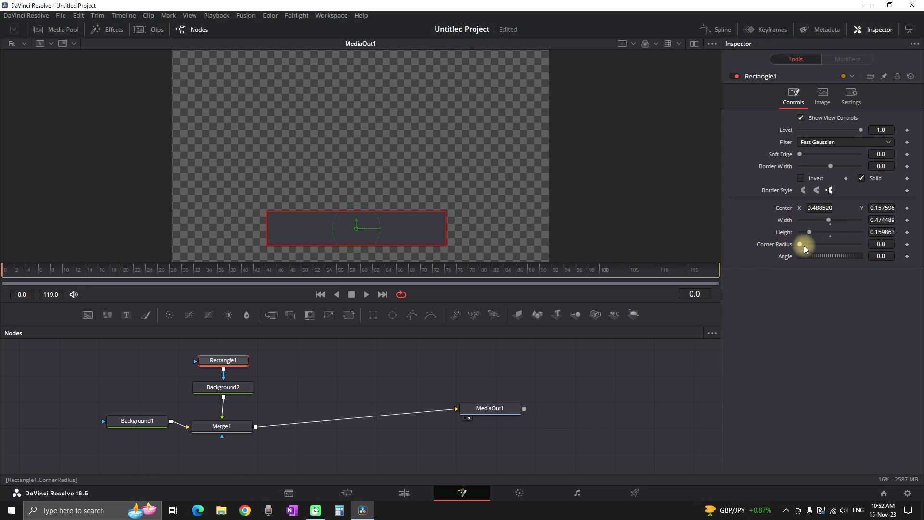
left_click_drag(881, 243, 701, 276)
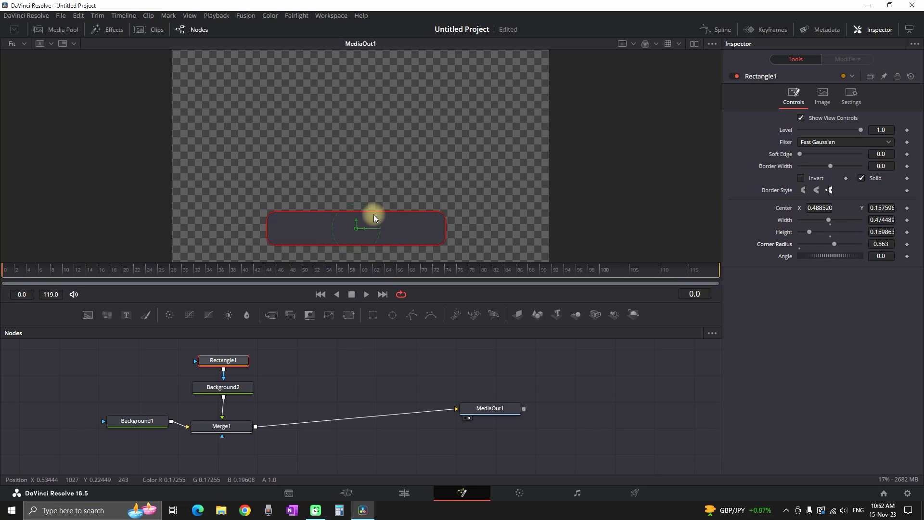
left_click(230, 428)
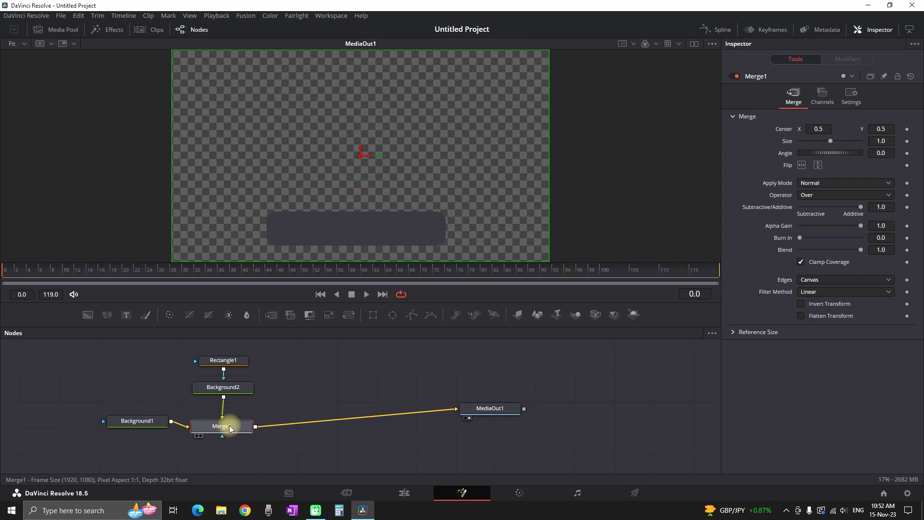
Add Background3 through Merge2 and colour it pure red #ff0000.
left_click(86, 315)
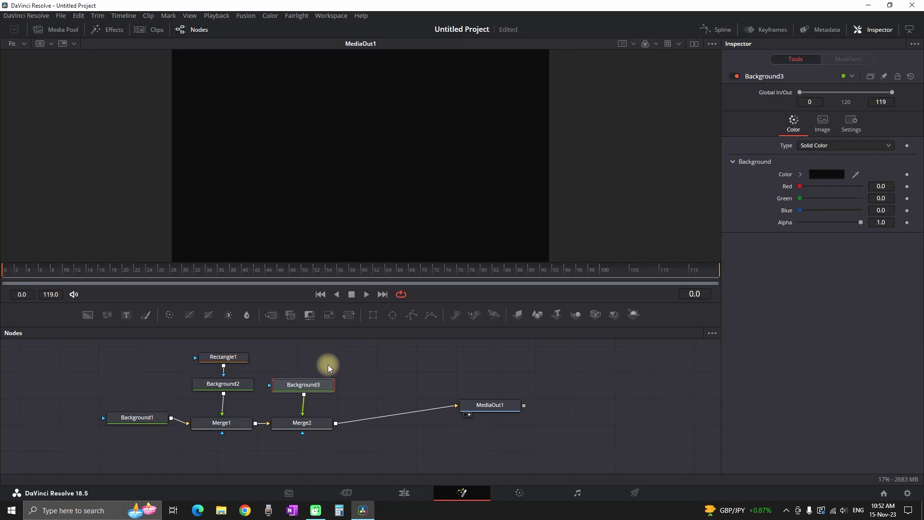
left_click(832, 179)
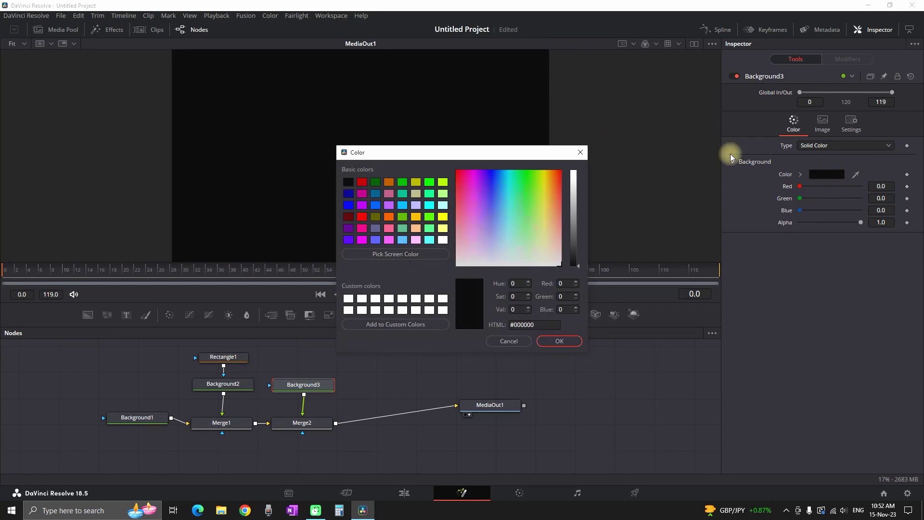
key("Right")
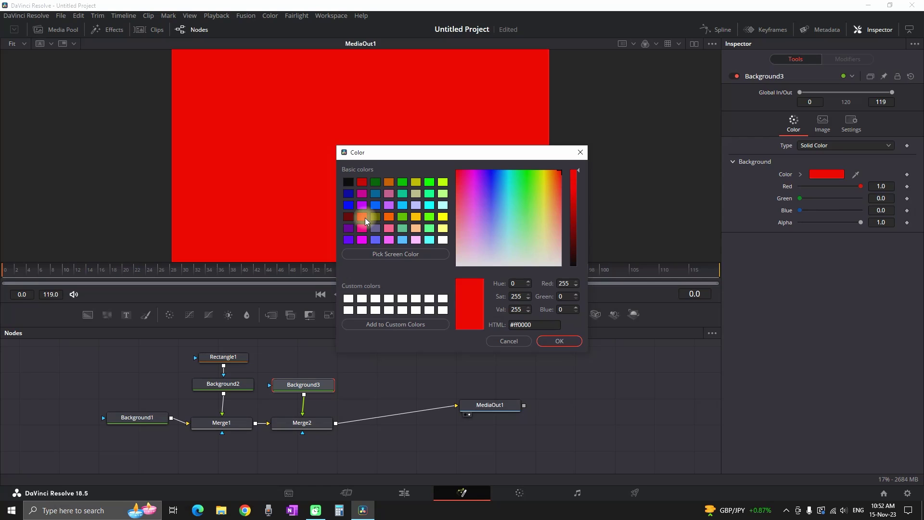
left_click(557, 341)
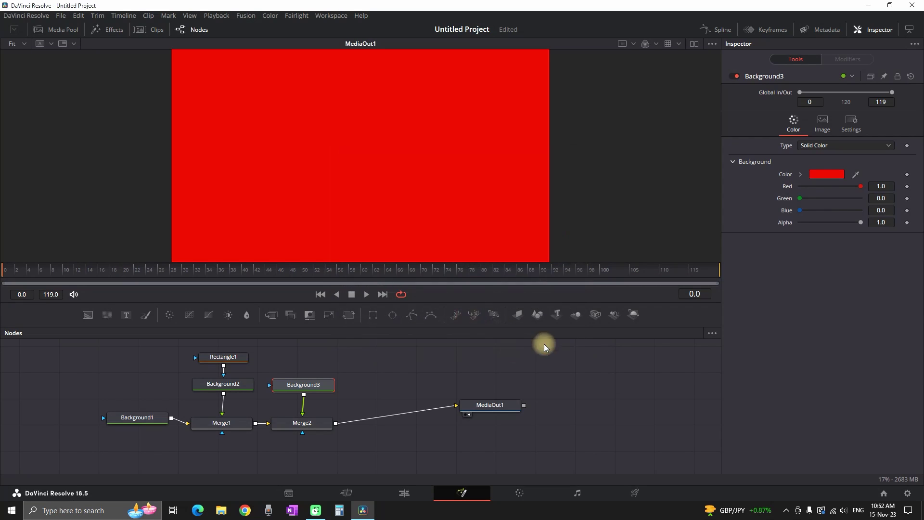
Mask Background3 with Rectangle2 into a small rounded bar over the grey bar's right end.
left_click(374, 316)
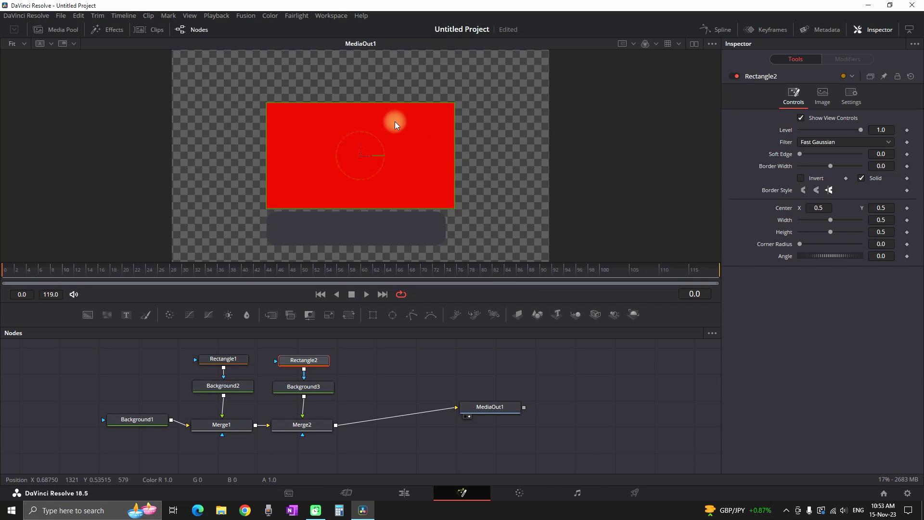
left_click_drag(374, 103, 372, 146)
left_click_drag(456, 155, 335, 202)
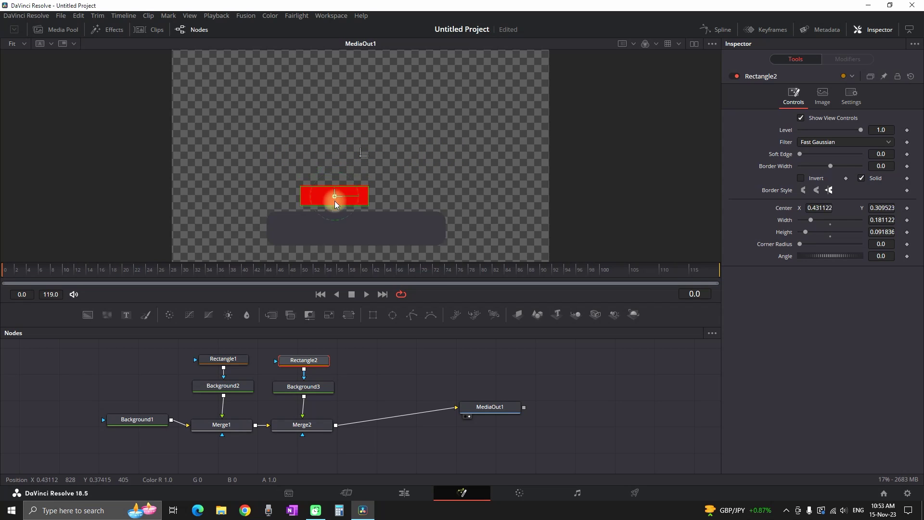
left_click_drag(403, 227, 402, 228)
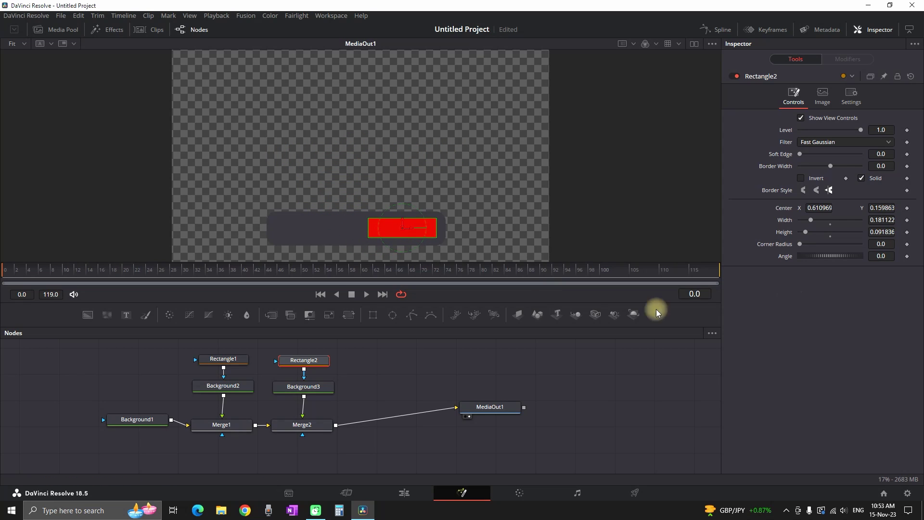
left_click_drag(882, 244, 625, 255)
left_click_drag(437, 228, 441, 232)
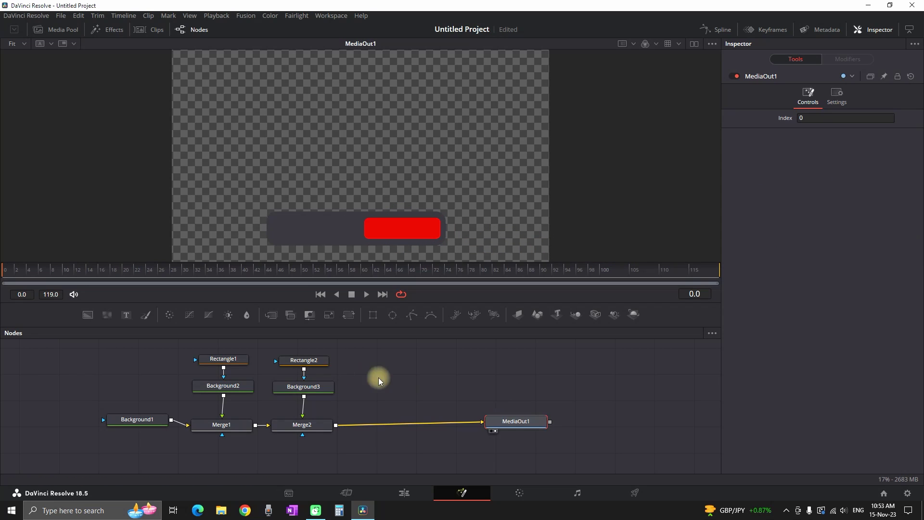
Add Text1 reading 'SUBSCRIBE', centre it on the red button and shrink it to size 0.0583.
left_click(304, 386)
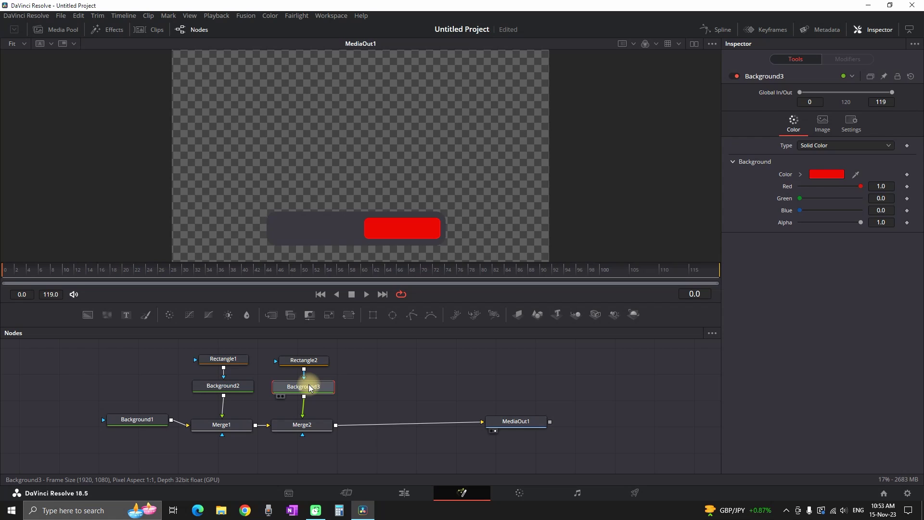
left_click(127, 317)
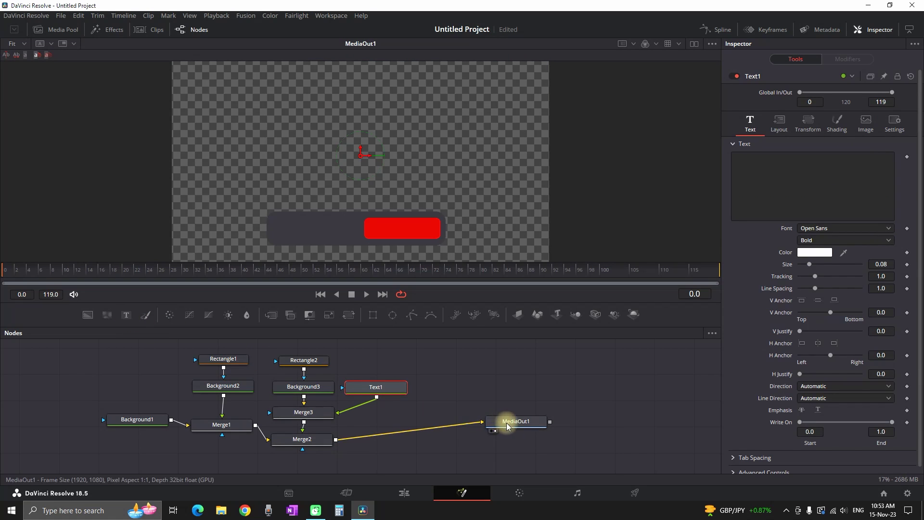
left_click_drag(507, 422, 554, 435)
left_click(375, 388)
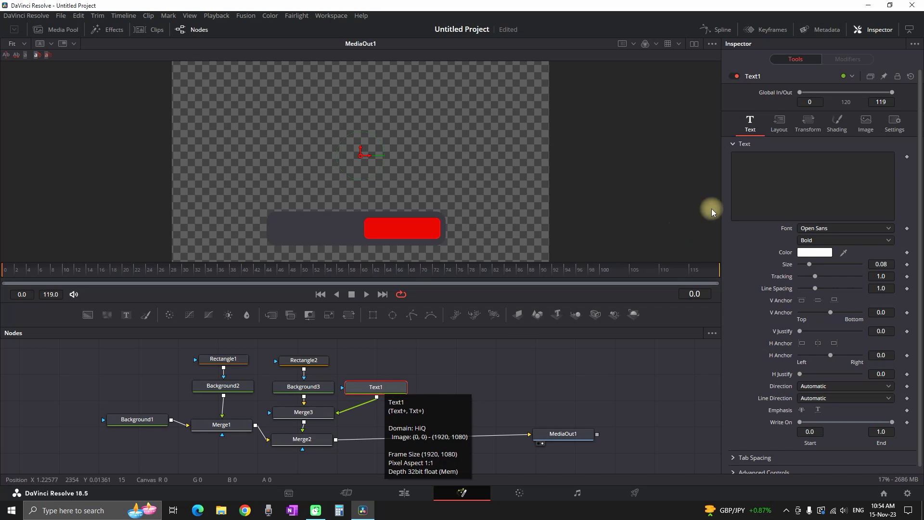
left_click(756, 178)
type("SUBSCRIBE")
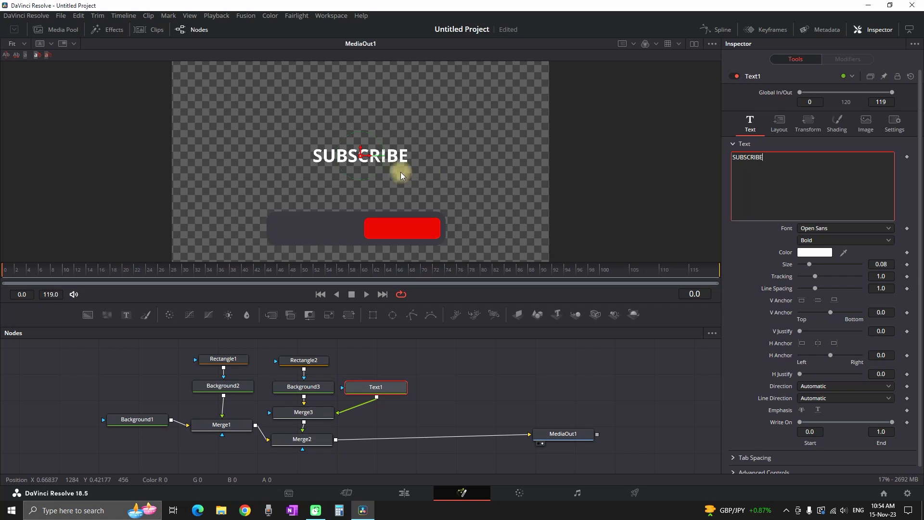
left_click_drag(360, 157, 403, 230)
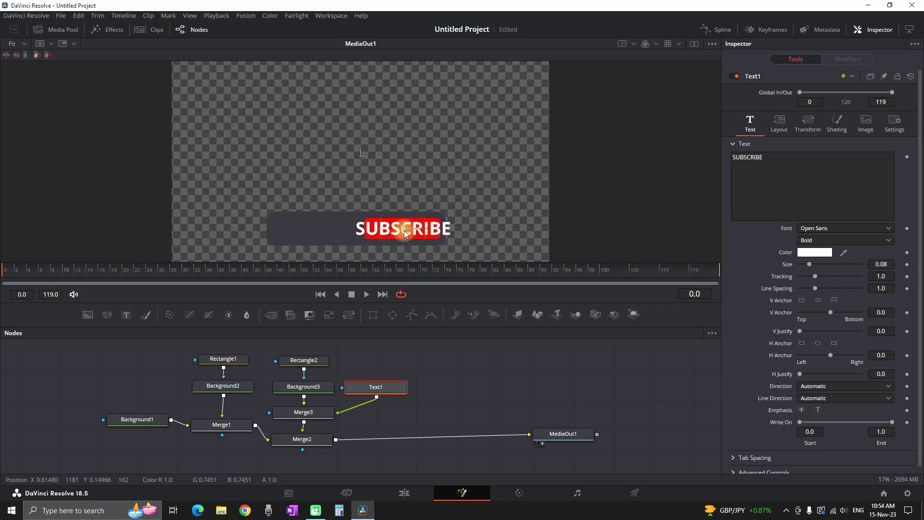
left_click_drag(877, 265, 774, 277)
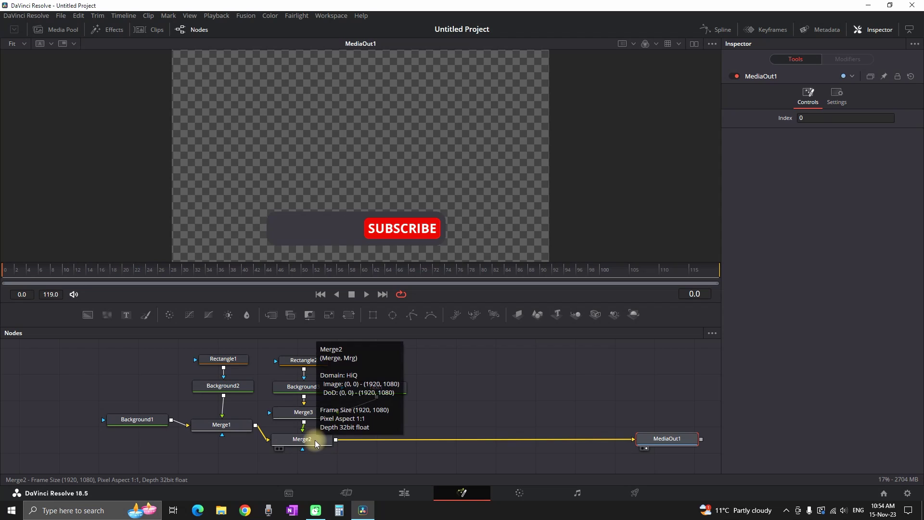
Add Text2 through Merge4 after Merge2 and arrange the nodes neatly.
left_click(316, 439)
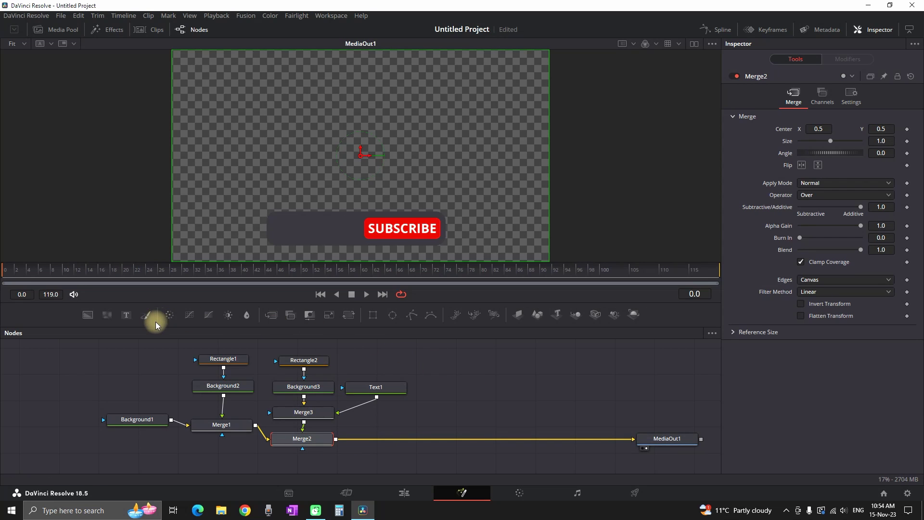
left_click(126, 315)
left_click_drag(382, 446, 430, 431)
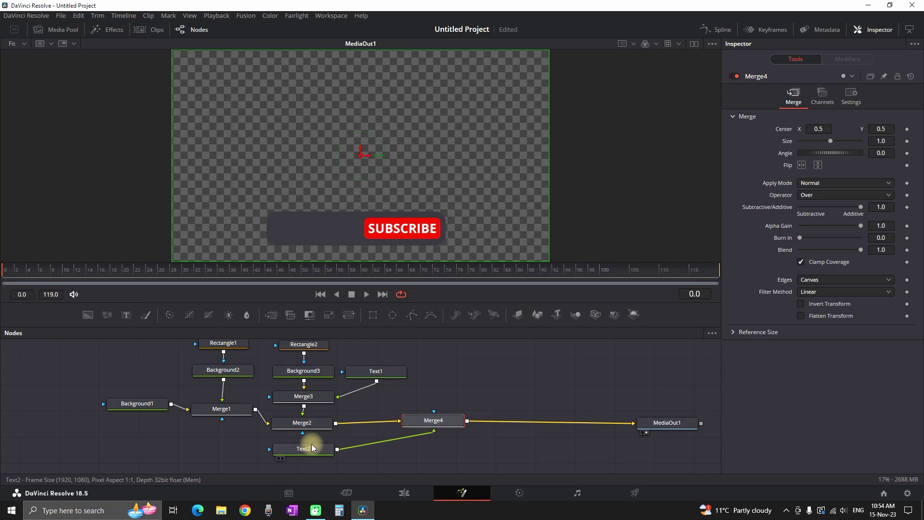
left_click_drag(305, 448, 443, 379)
left_click_drag(391, 401, 391, 423)
left_click_drag(441, 408, 434, 392)
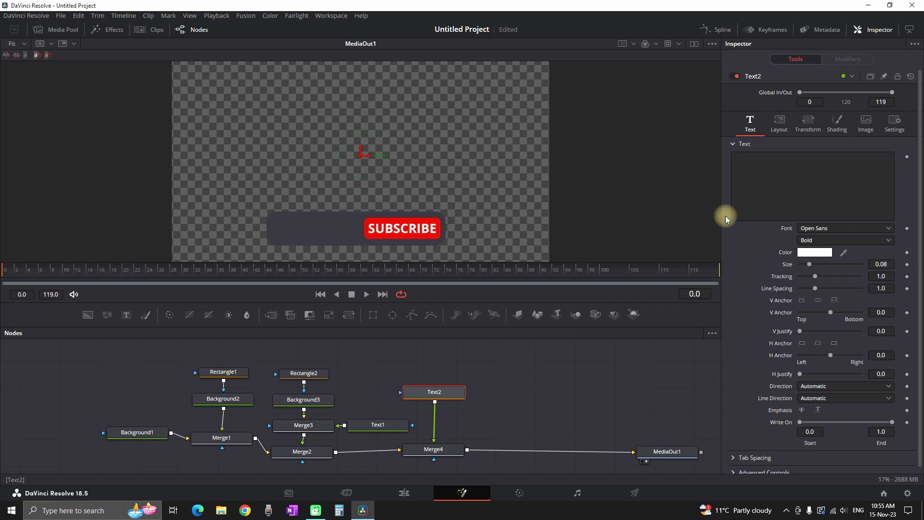
Enter the channel name in Text2 and place it on the grey bar's left at size 0.0401.
left_click(768, 179)
type("Molin Guides")
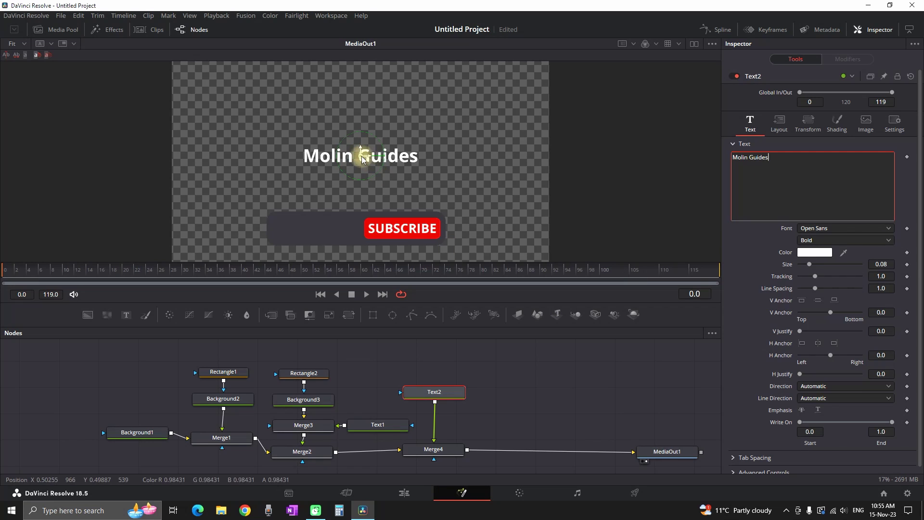
left_click_drag(362, 159, 340, 219)
left_click_drag(882, 264, 821, 268)
left_click_drag(320, 221, 321, 222)
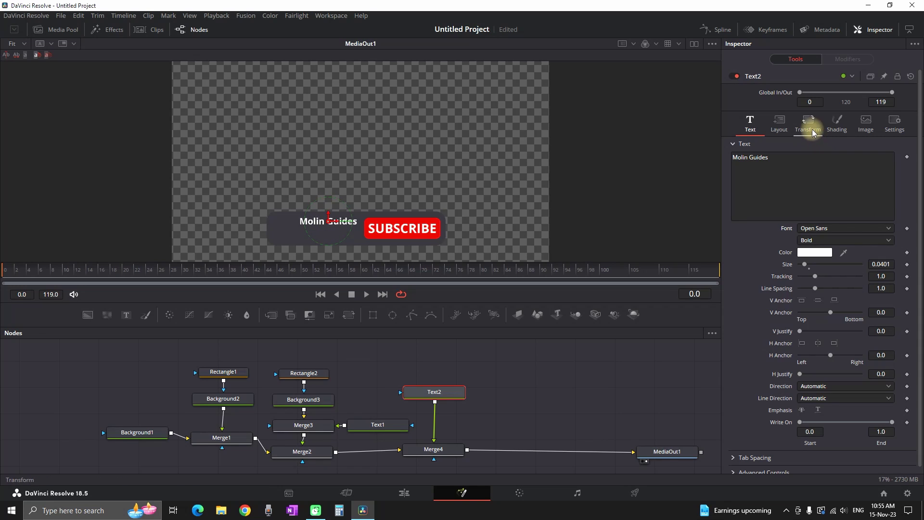
Enable shading element 3, Black Shadow, on the channel-name text.
left_click(836, 127)
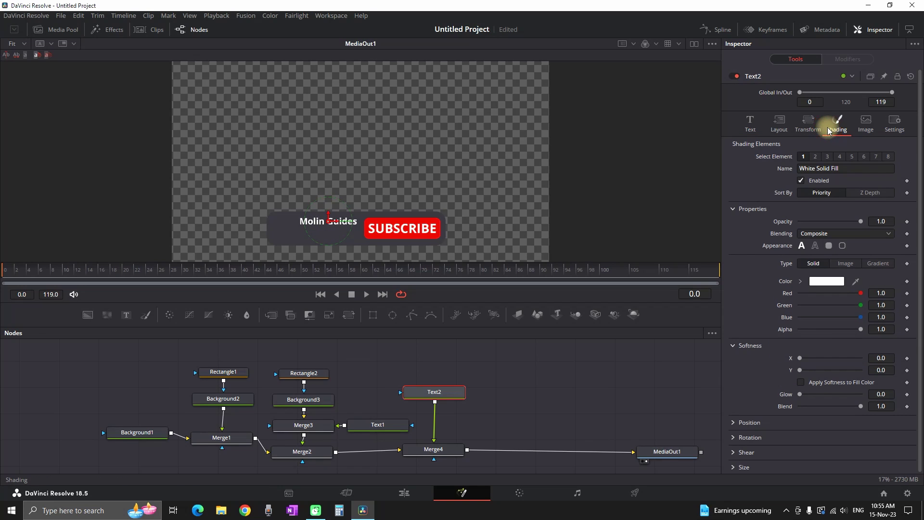
left_click(827, 157)
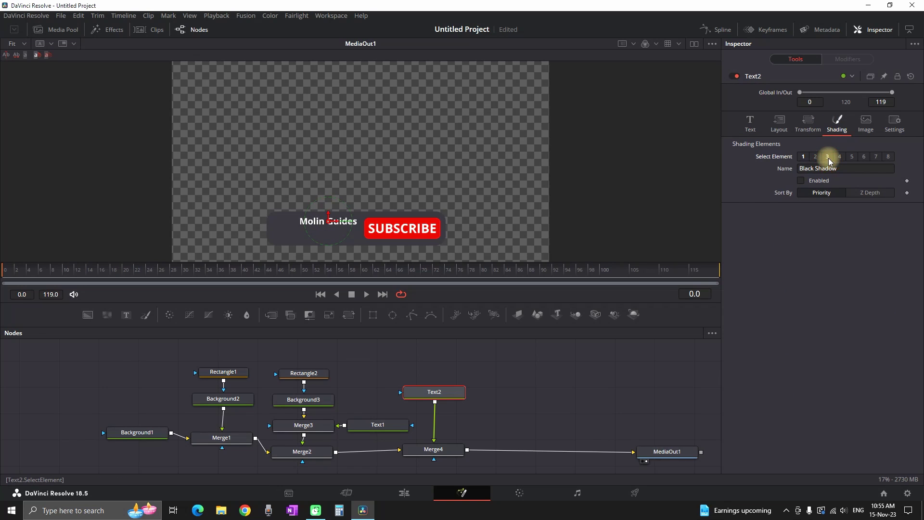
left_click(802, 182)
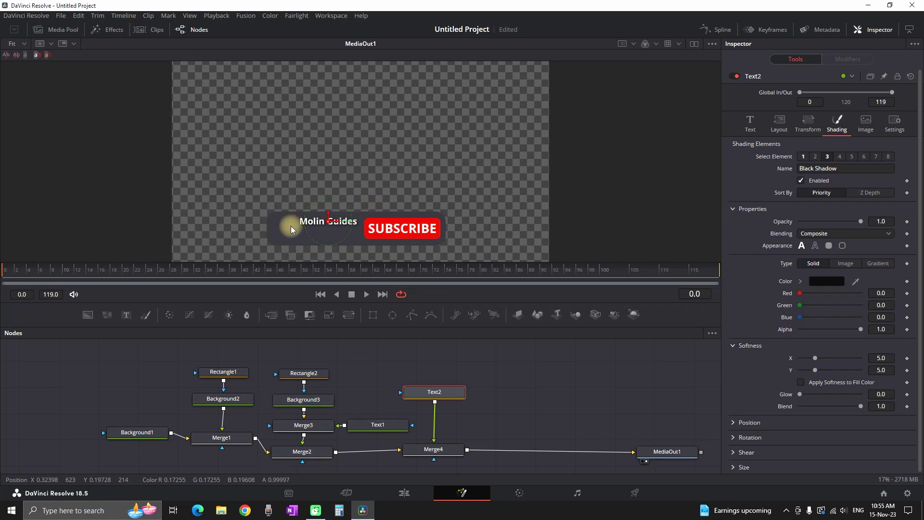
scroll(291, 226, "up", 4)
left_click(801, 181)
left_click(802, 181)
left_click(802, 181)
left_click(801, 181)
key("ctrl+f")
left_click(433, 393)
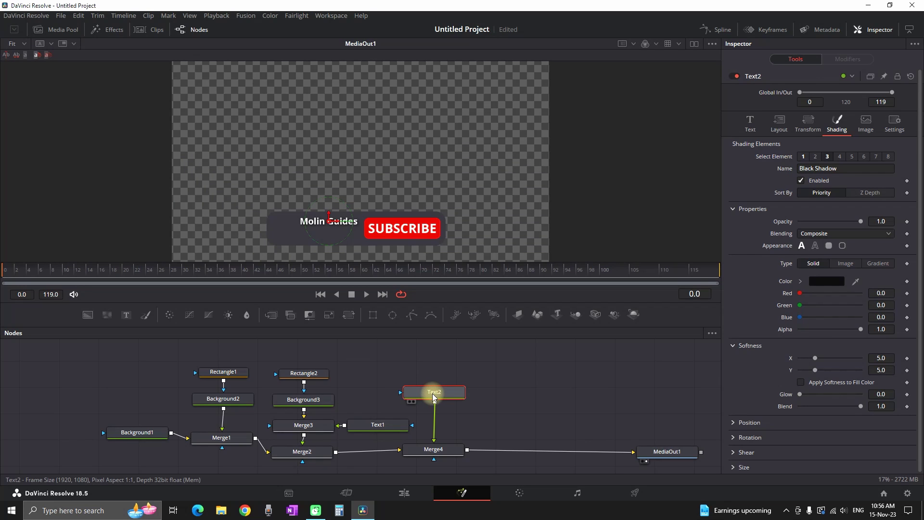
Rename the channel-name text node Text2 to YOUR_NAME.
key("F2")
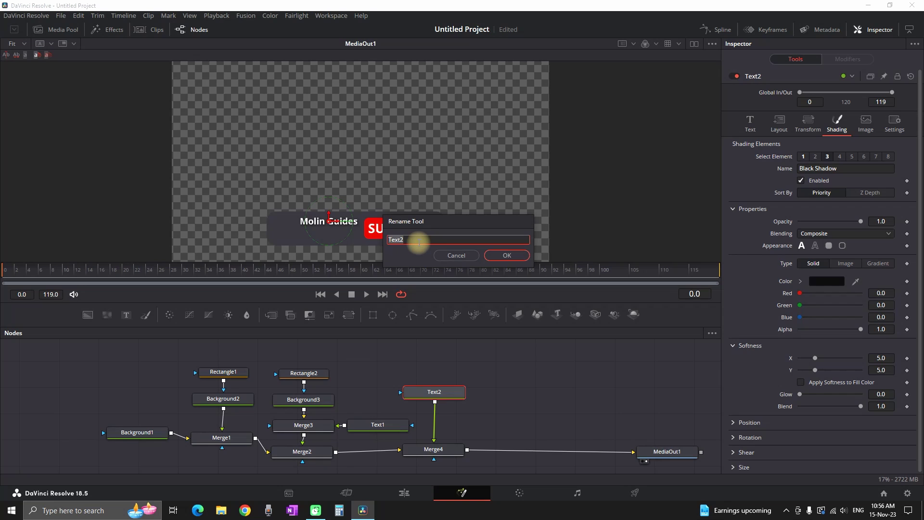
type("YOUR_NAME")
left_click(507, 255)
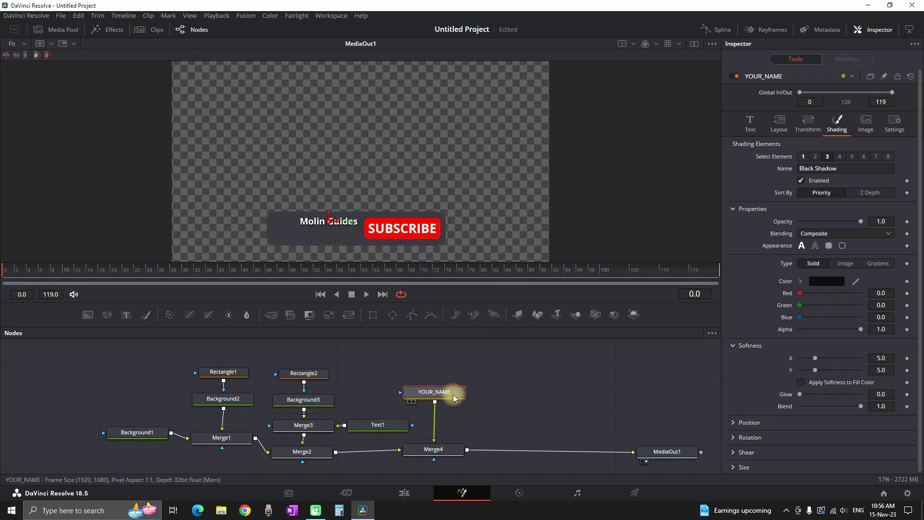
Rename the grey panel node Background2 to MAIN_BG.
left_click(230, 400)
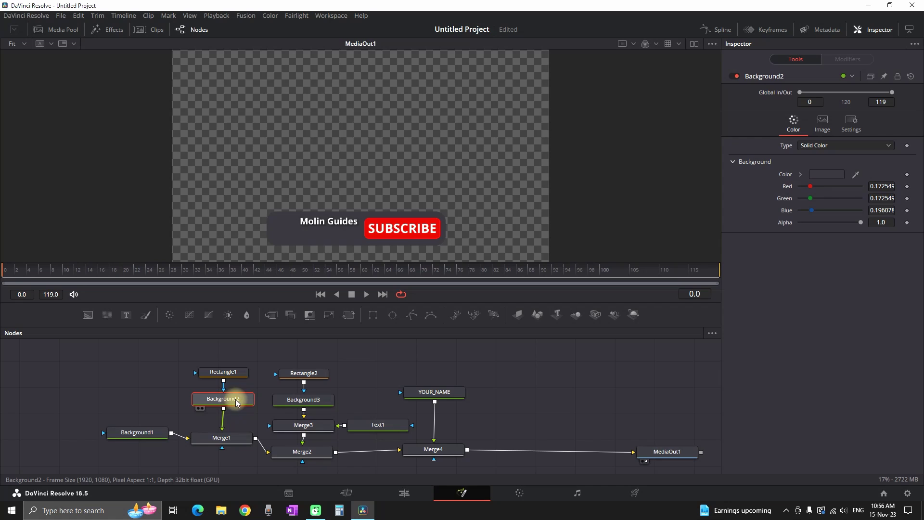
key("F2")
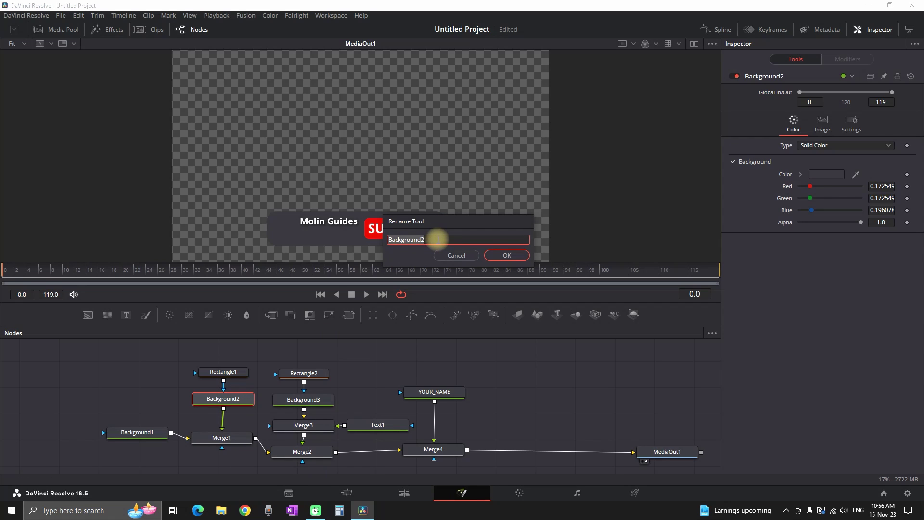
type("MAIN_BG")
left_click(498, 255)
left_click(455, 450)
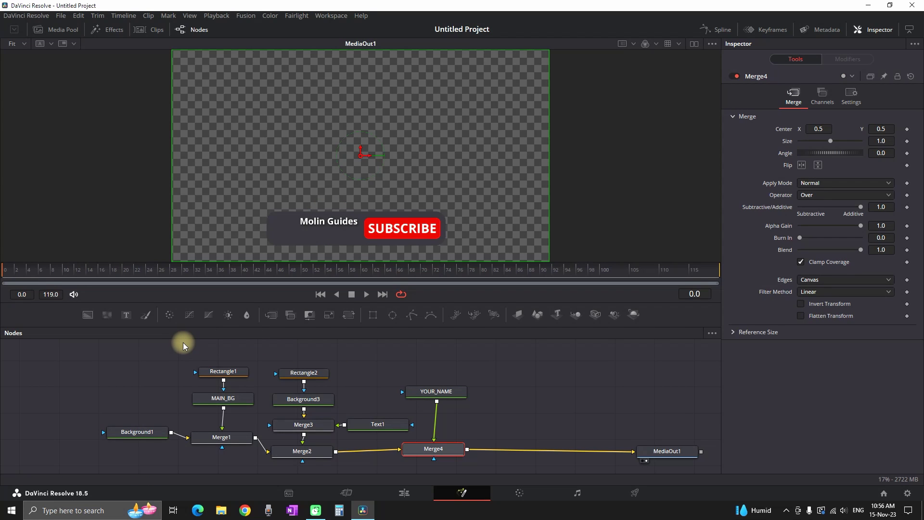
Add a text node reading '13.5K Subscribers' under the channel name at size 0.0325.
left_click(127, 315)
left_click_drag(439, 443, 519, 374)
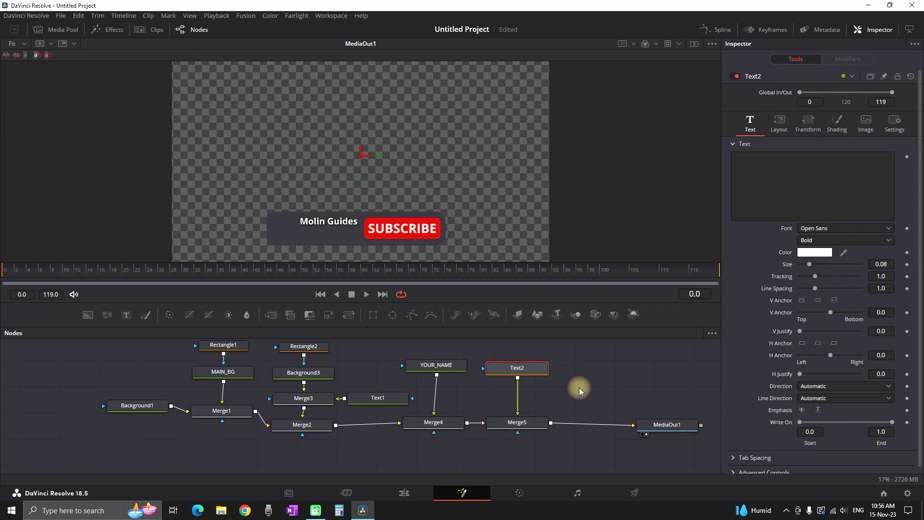
left_click(770, 188)
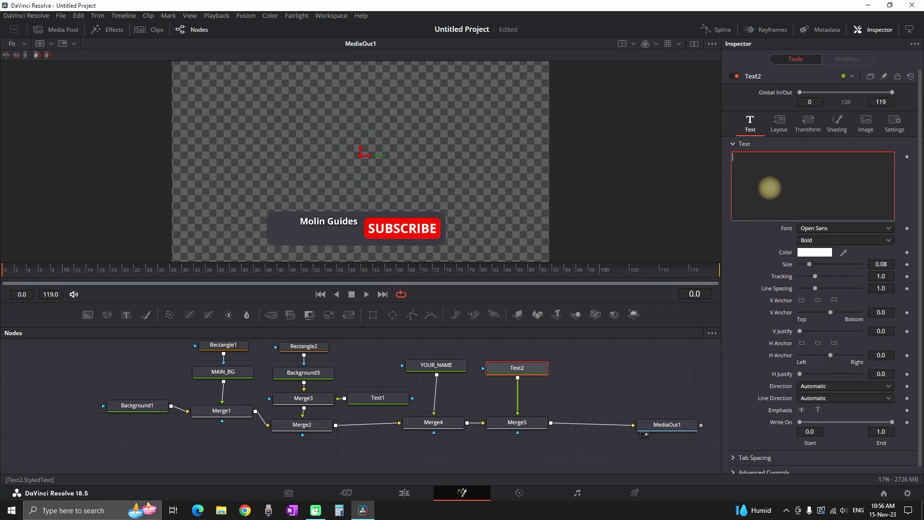
type("13.5K Subscribe")
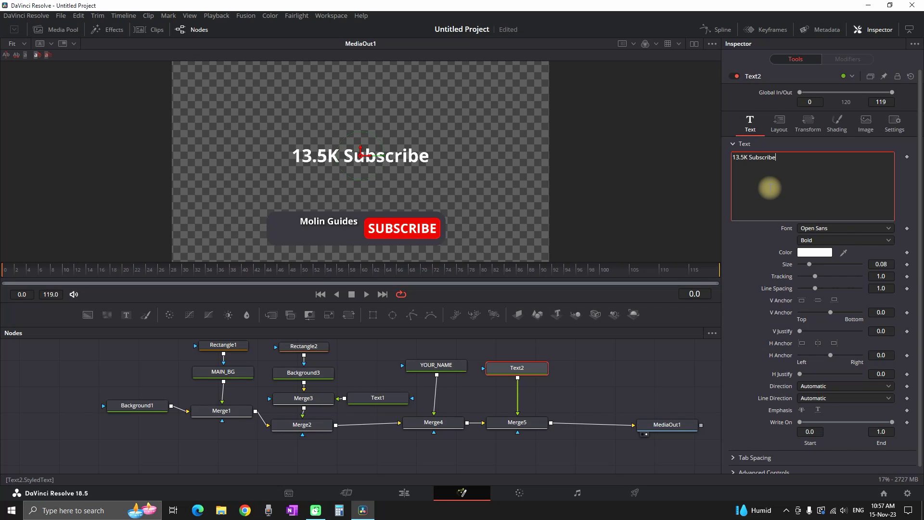
type("rs")
left_click_drag(357, 155, 333, 233)
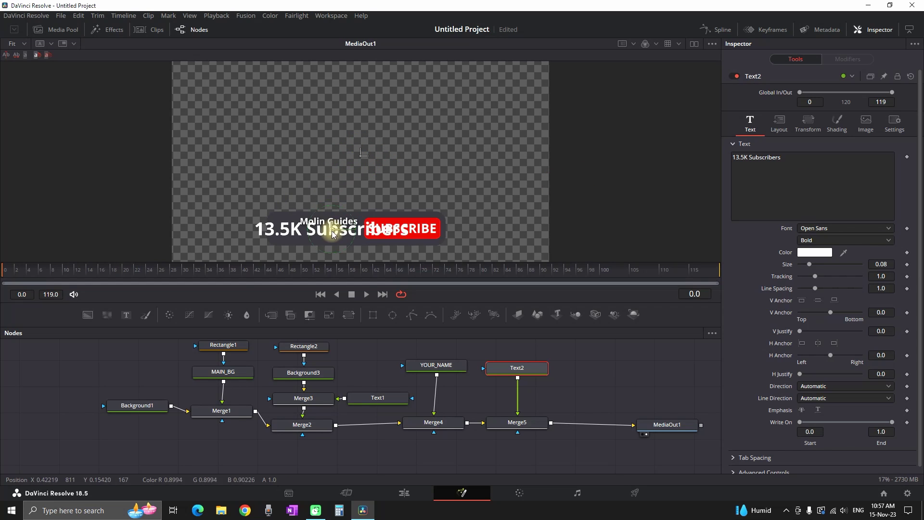
left_click_drag(877, 264, 653, 282)
left_click_drag(332, 237, 331, 240)
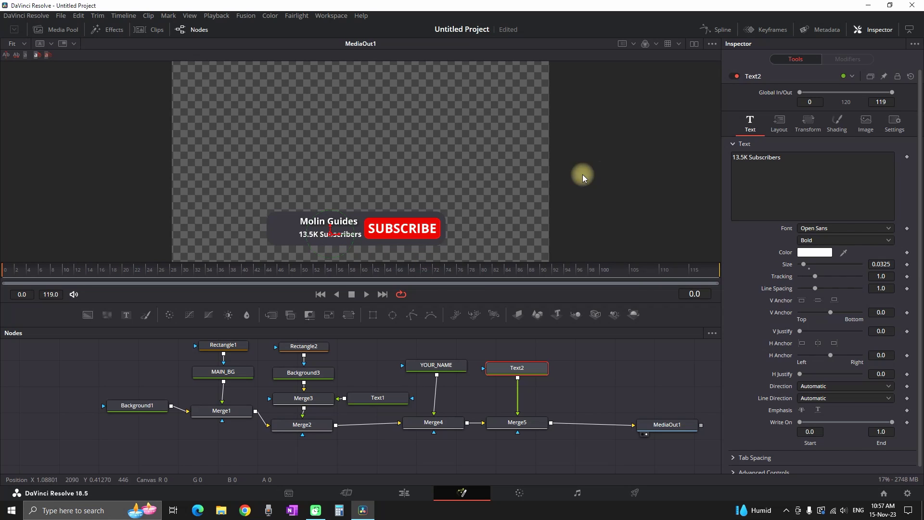
Make the subscriber text bright green #55ff00 in Regular weight.
left_click(824, 252)
left_click_drag(509, 152, 711, 142)
left_click(631, 217)
left_click(635, 208)
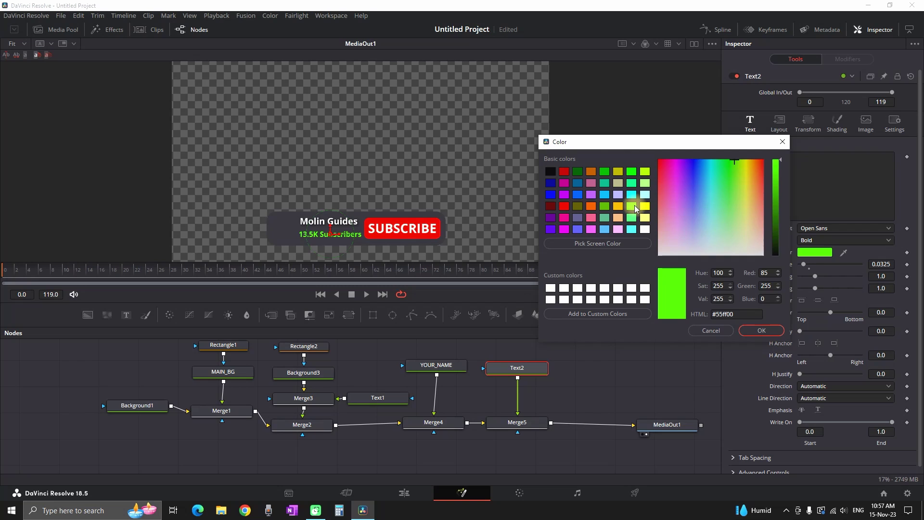
left_click(761, 330)
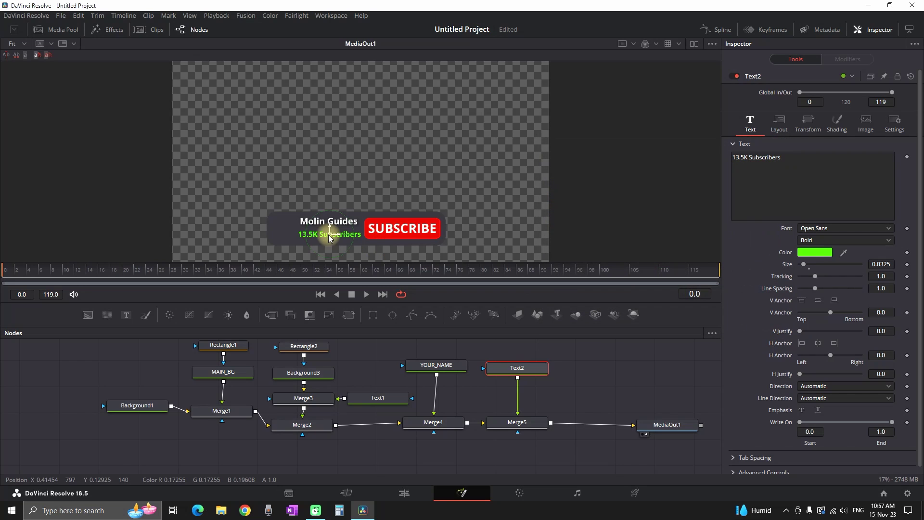
left_click(819, 240)
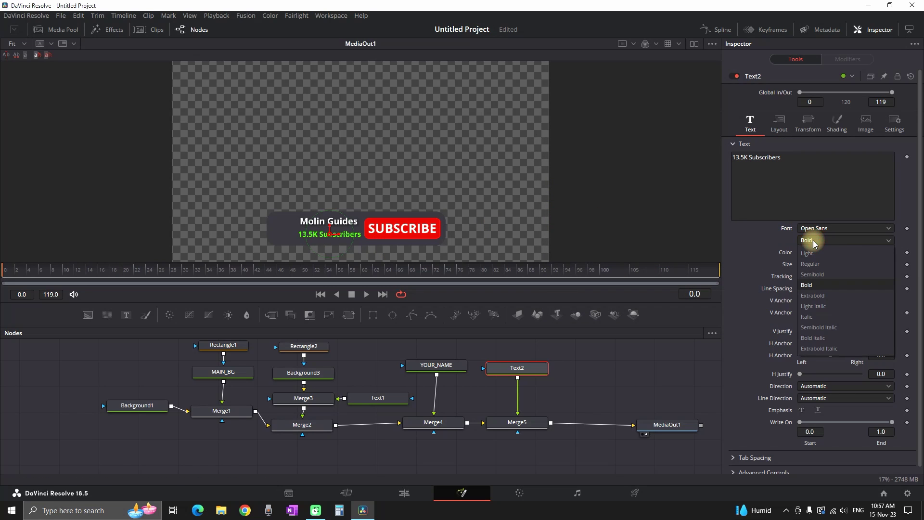
left_click(817, 264)
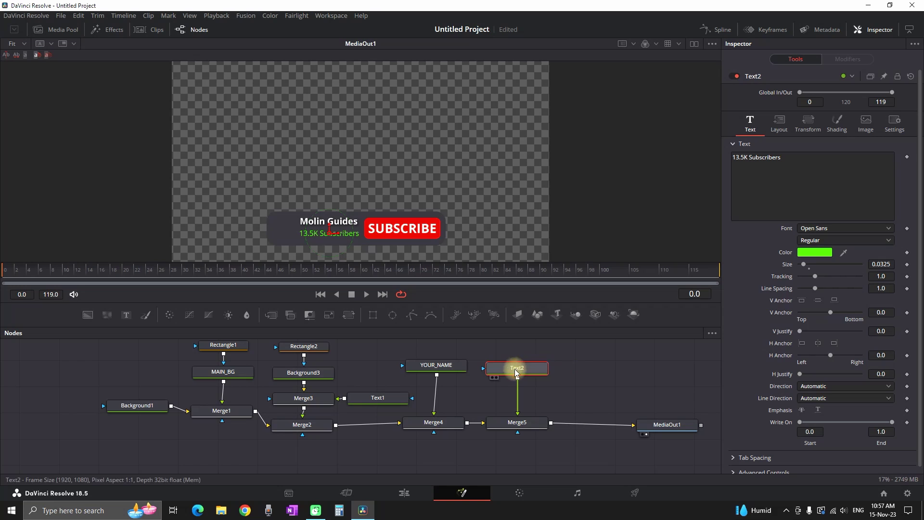
Rename the subscriber text node to SUB_COUNT.
key("F2")
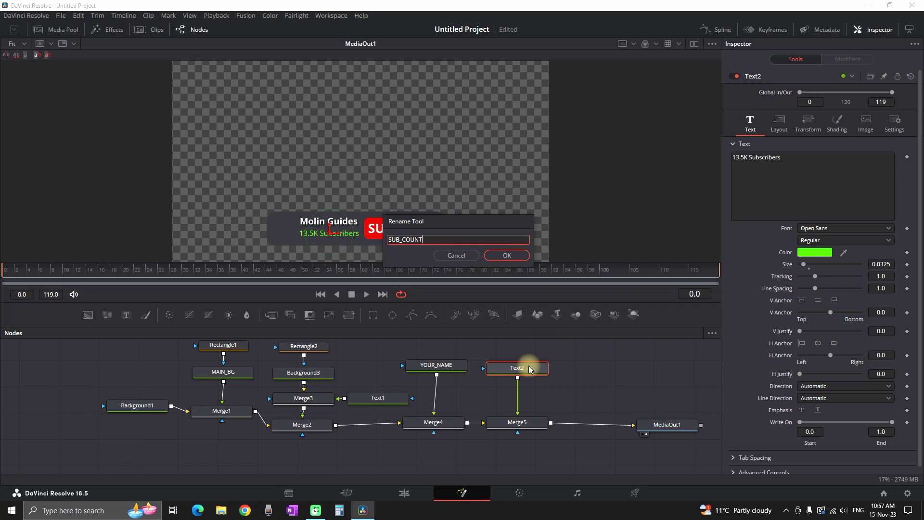
type("SUB_COUNT")
left_click(507, 255)
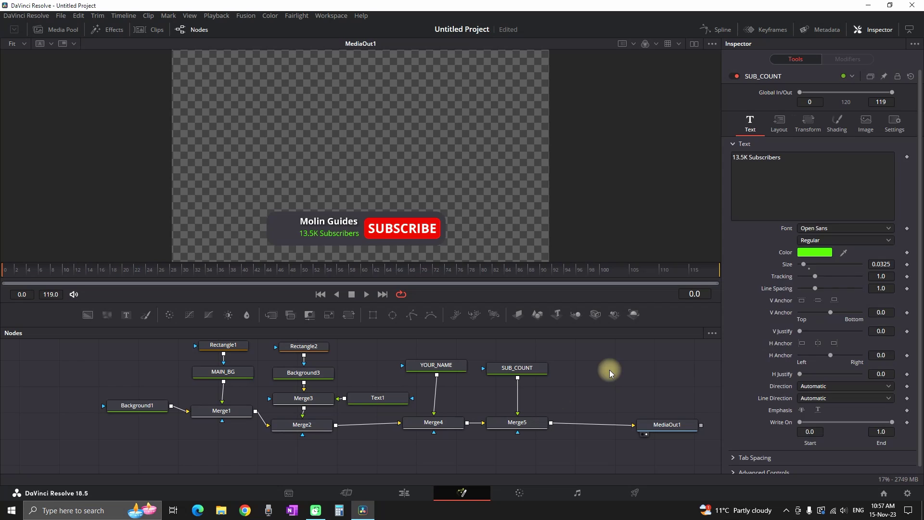
Load the logo image channels4_profile.jpg into the composite with a Loader node.
left_click(527, 424)
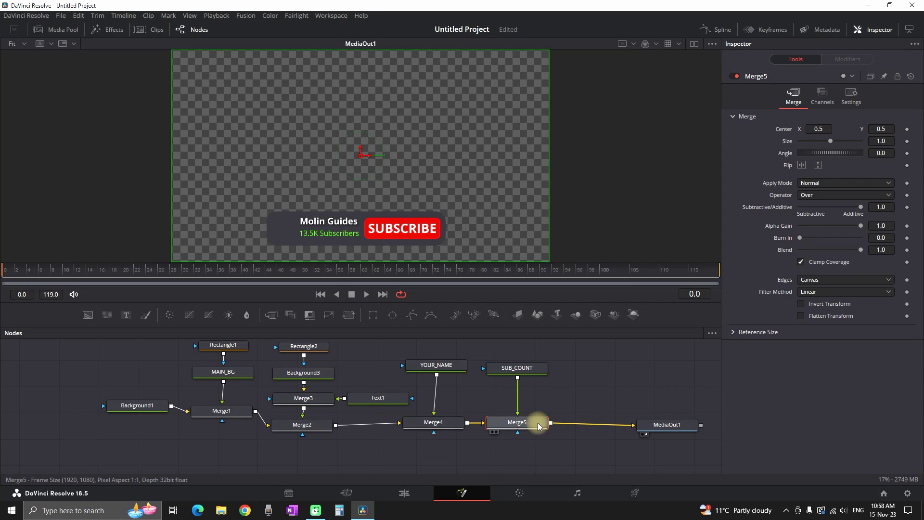
key("ctrl+space")
type("load")
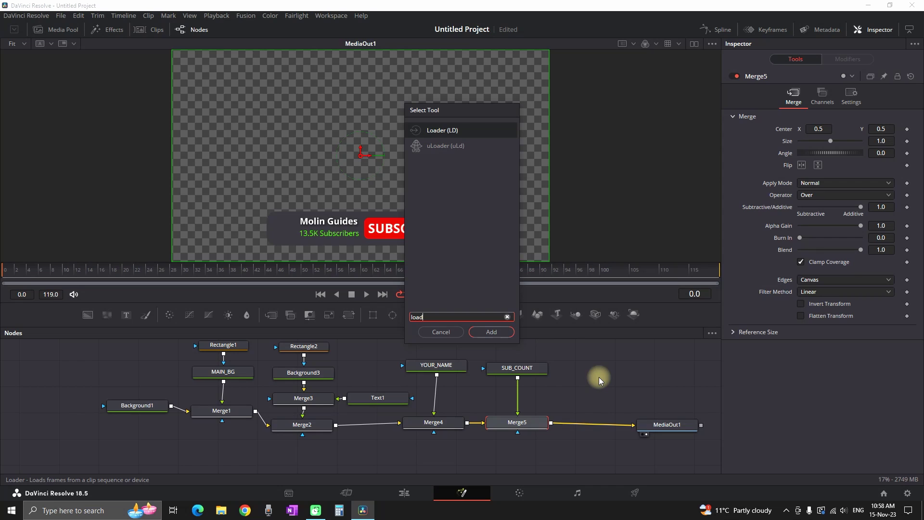
left_click(491, 332)
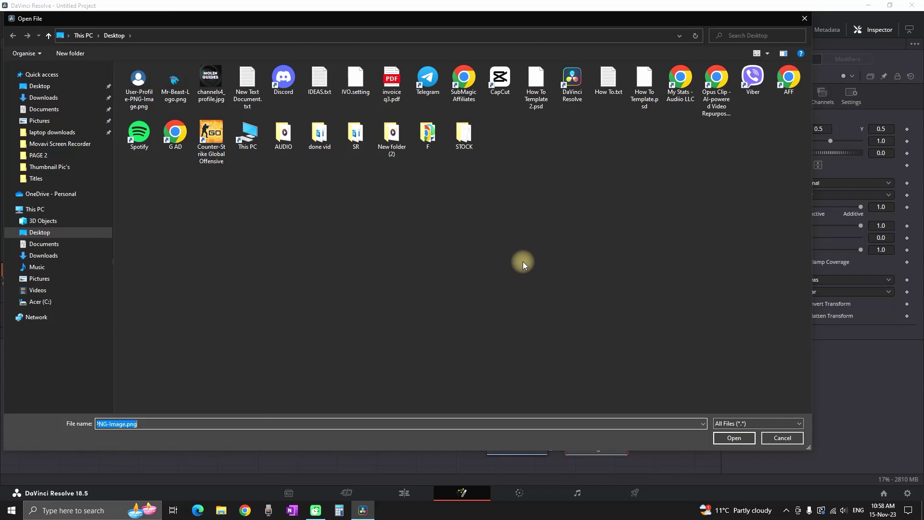
left_click(211, 83)
left_click(734, 438)
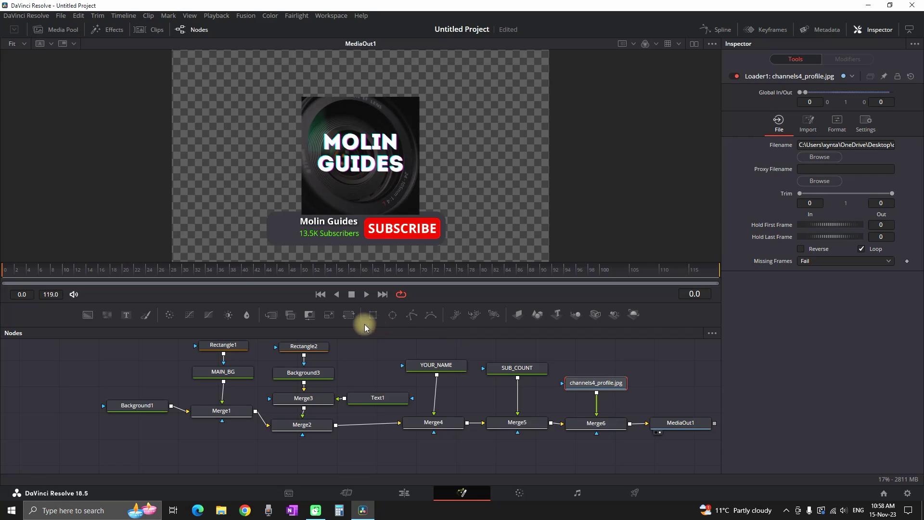
Add Transform1, scale the logo to 0.2047 and place it at the grey bar's left end.
left_click(349, 316)
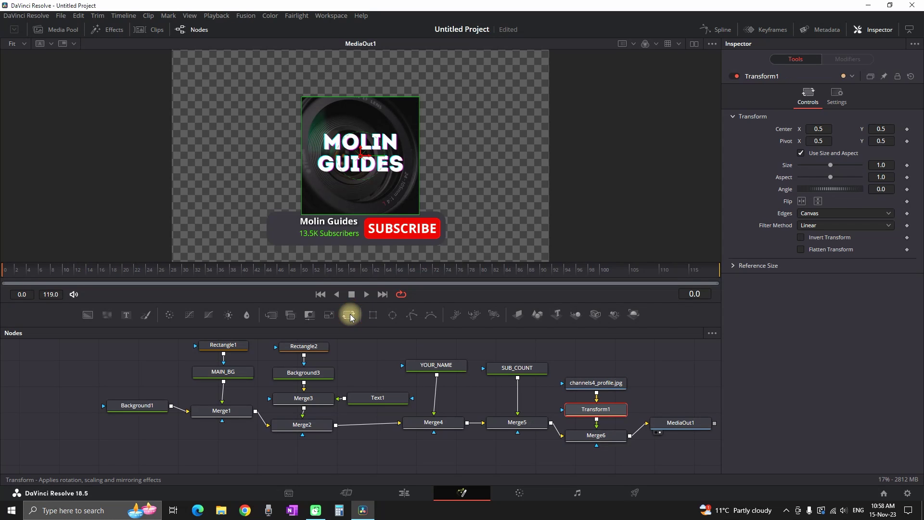
left_click_drag(360, 154, 356, 144)
left_click_drag(417, 90, 407, 97)
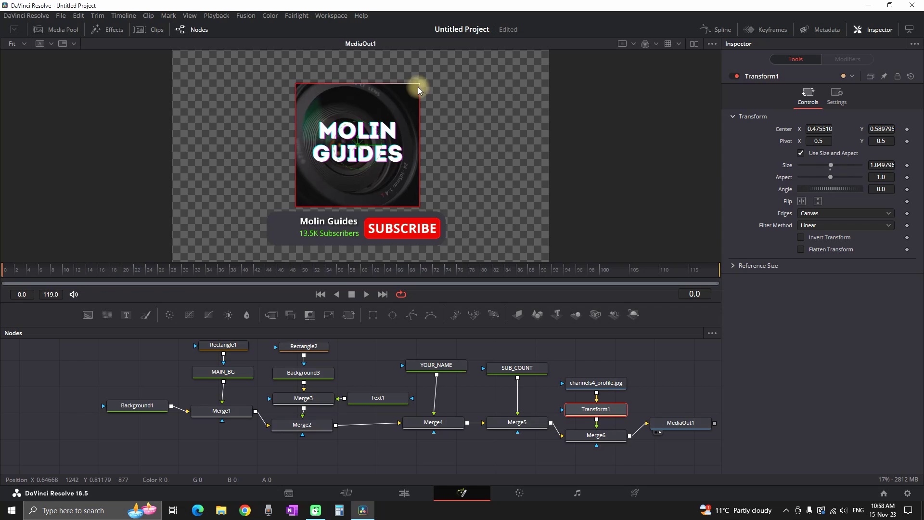
left_click_drag(882, 165, 679, 186)
left_click_drag(361, 146, 291, 229)
left_click_drag(889, 165, 792, 171)
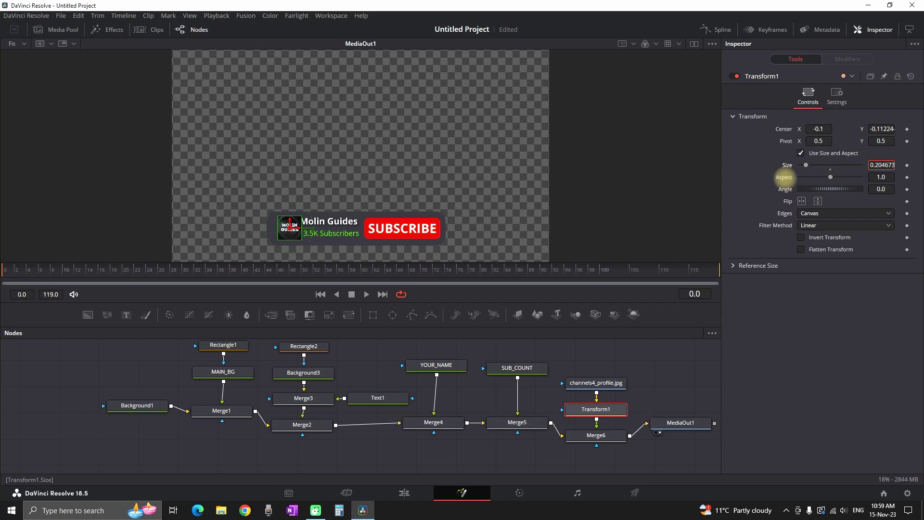
scroll(311, 226, "up", 5)
scroll(308, 219, "down", 3)
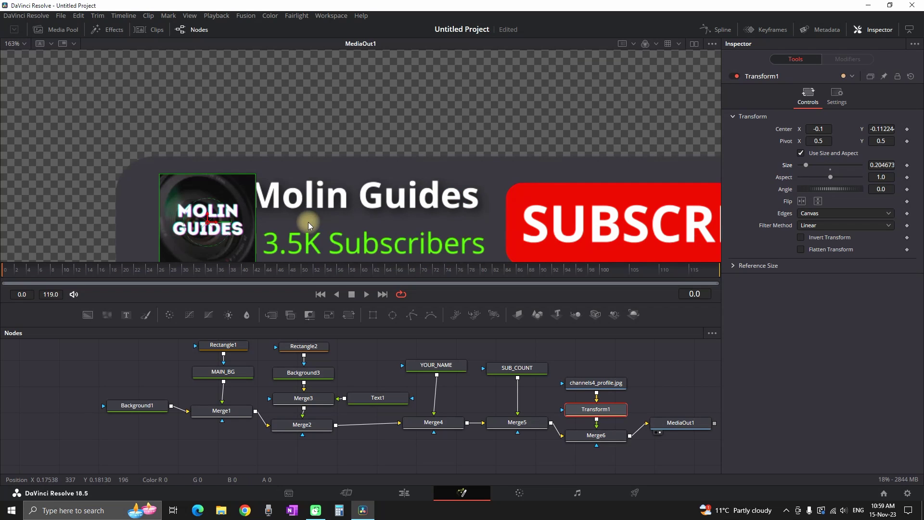
mouse_move(202, 195)
left_mouse_down()
mouse_move(181, 194)
mouse_move(191, 197)
left_mouse_up()
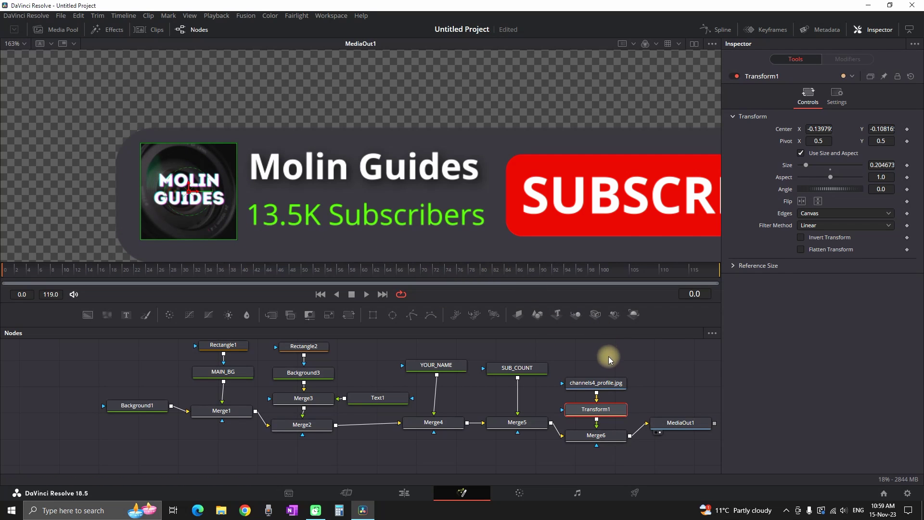
Mask the logo image with an Ellipse mask sized to width and height 1.0.
left_click(600, 388)
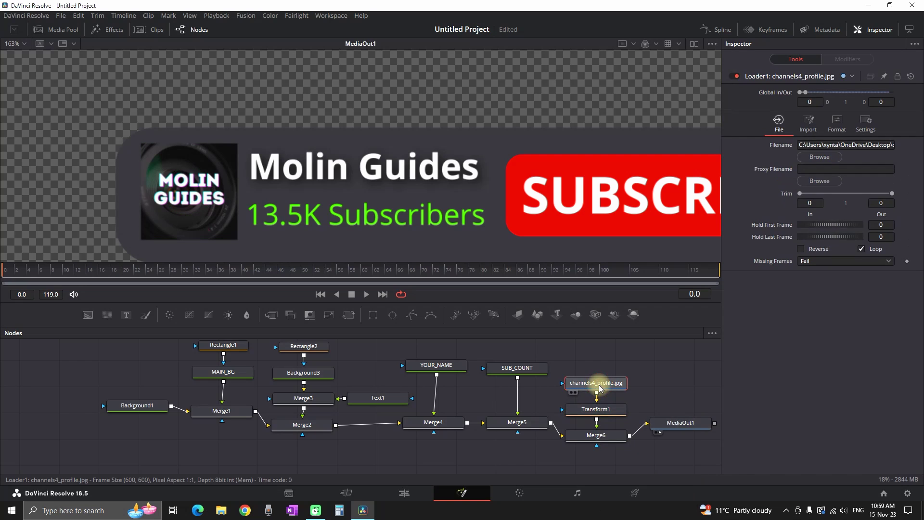
left_click(393, 315)
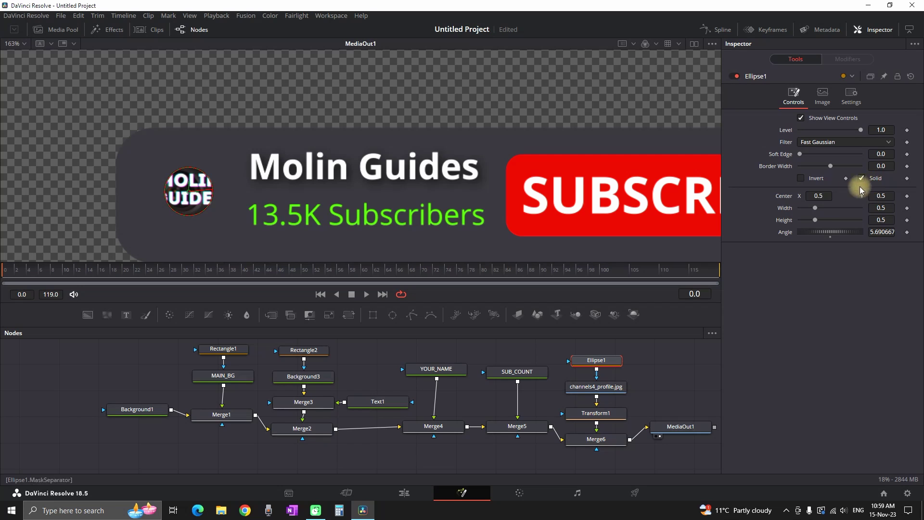
left_click(881, 208)
left_click_drag(881, 208, 588, 237)
left_click(881, 208)
type("1")
key("Tab")
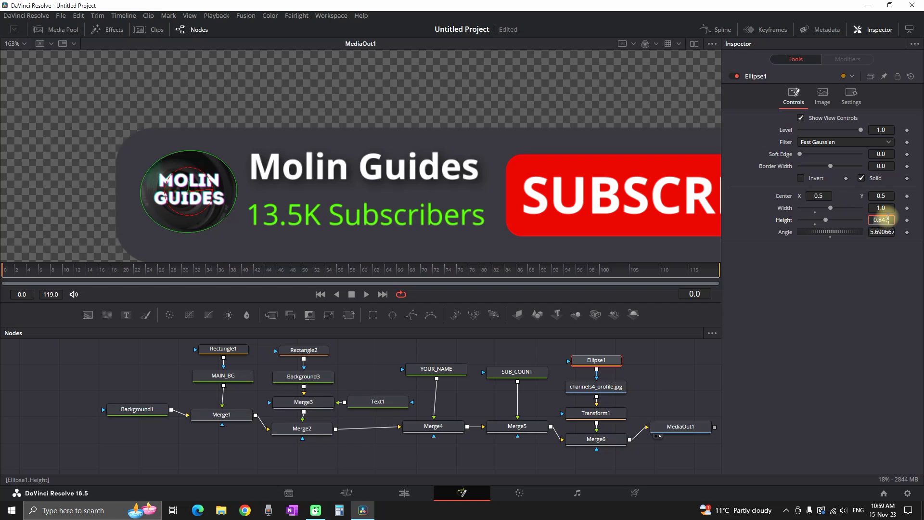
type("1")
key("Tab")
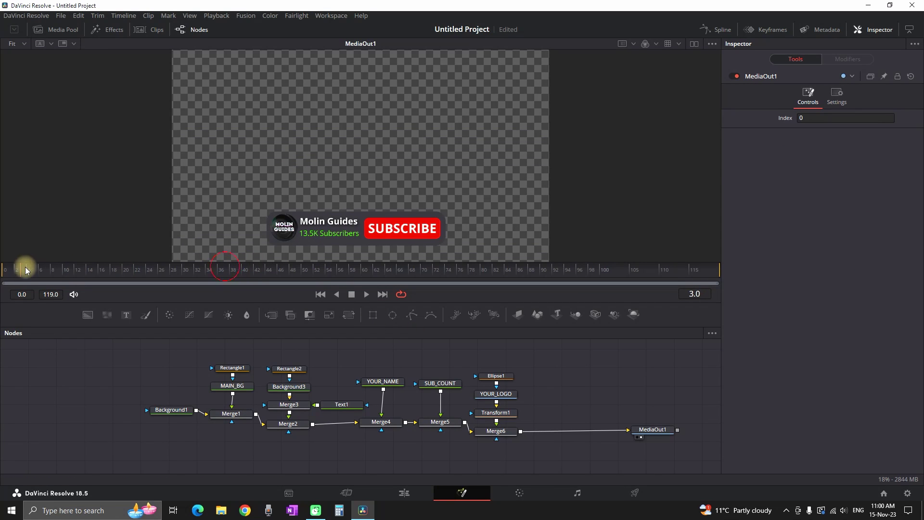
Select every node in the comp and group them into Group1.
key("space")
key("ctrl+a")
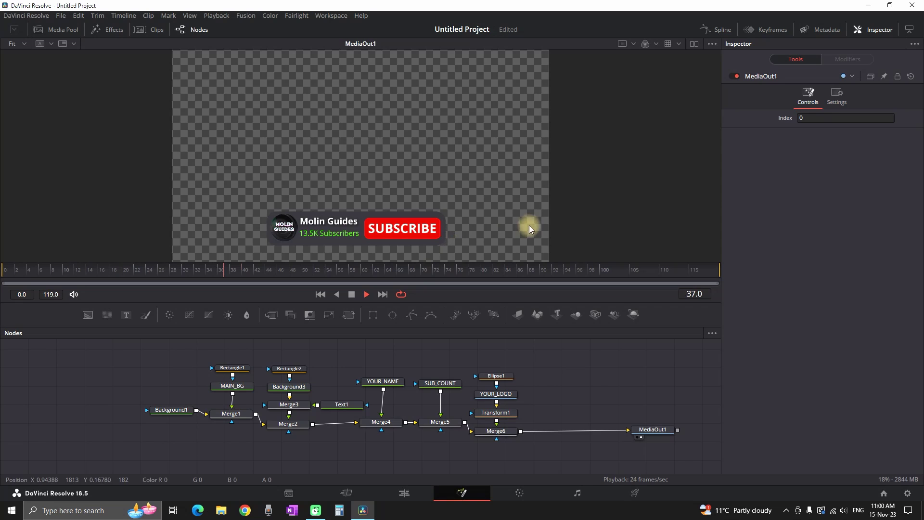
key("space")
left_click_drag(530, 363, 217, 455)
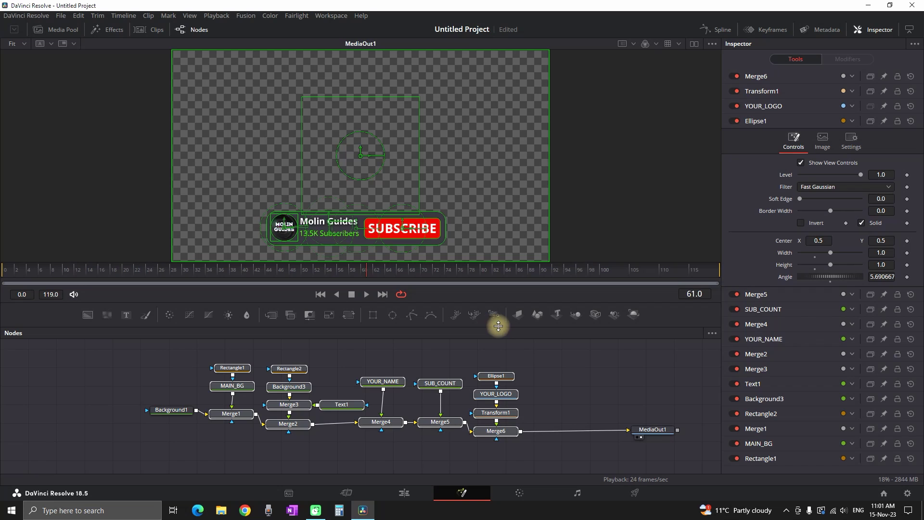
right_click(503, 377)
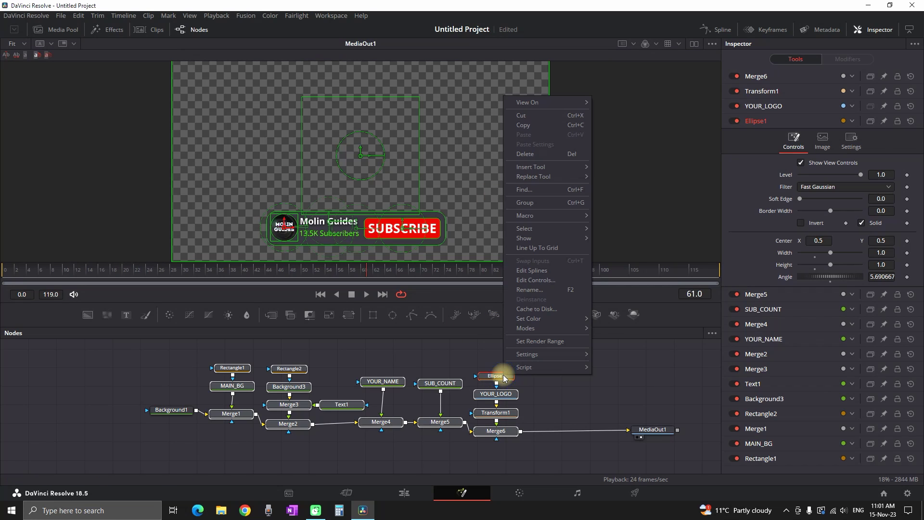
left_click(542, 202)
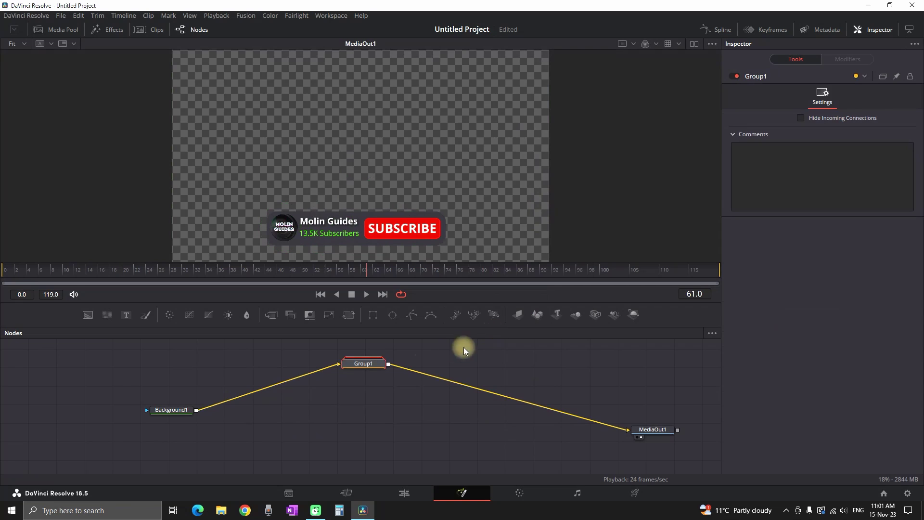
Place Group1 between Background1 and MediaOut1, briefly expanding it to check its contents.
left_click_drag(361, 364, 278, 407)
left_click(347, 372)
left_click(279, 407)
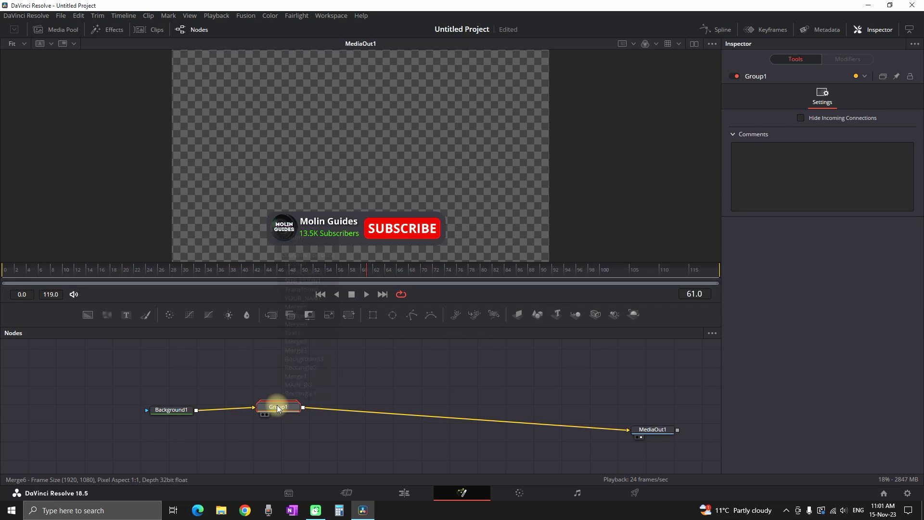
mouse_move(278, 408)
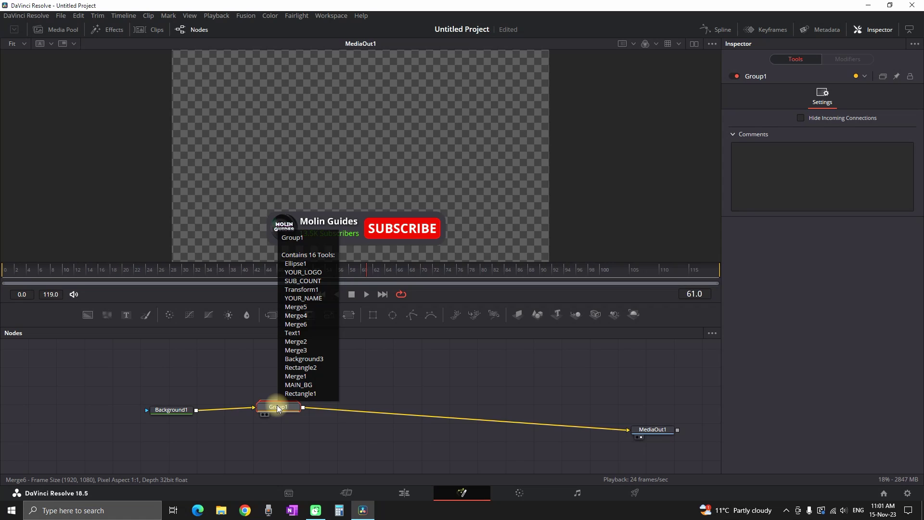
double_click(278, 407)
left_click_drag(285, 396, 366, 349)
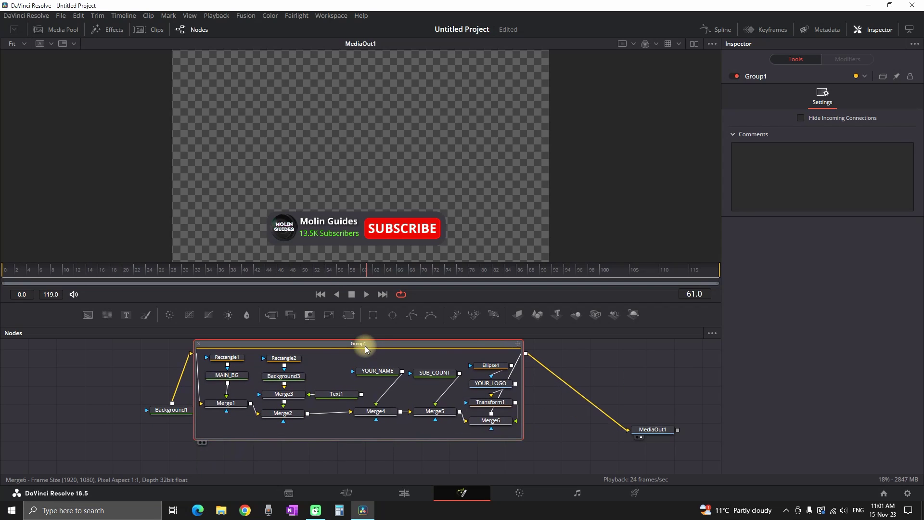
double_click(281, 403)
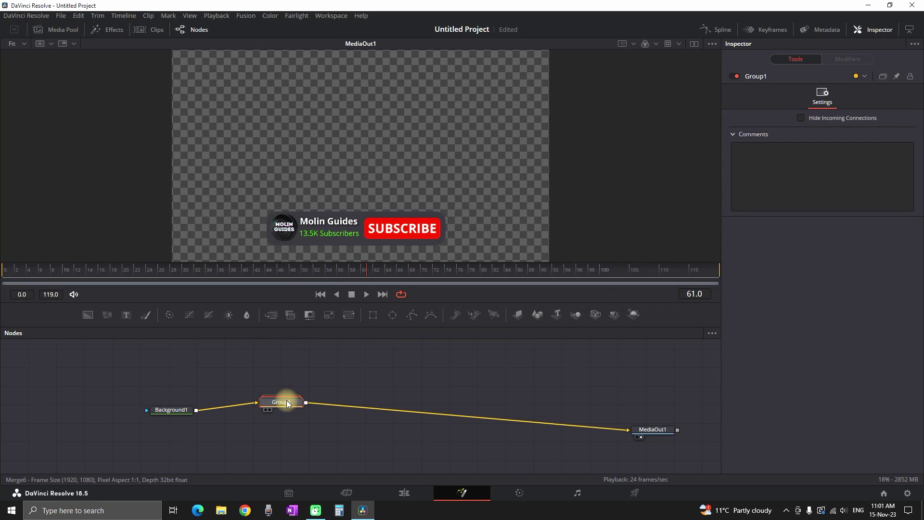
Add Transform2 after Group1 and keyframe Center Y from 0.1077 at frame 10 to 0.5 at frame 30.
left_click(349, 315)
left_click(94, 270)
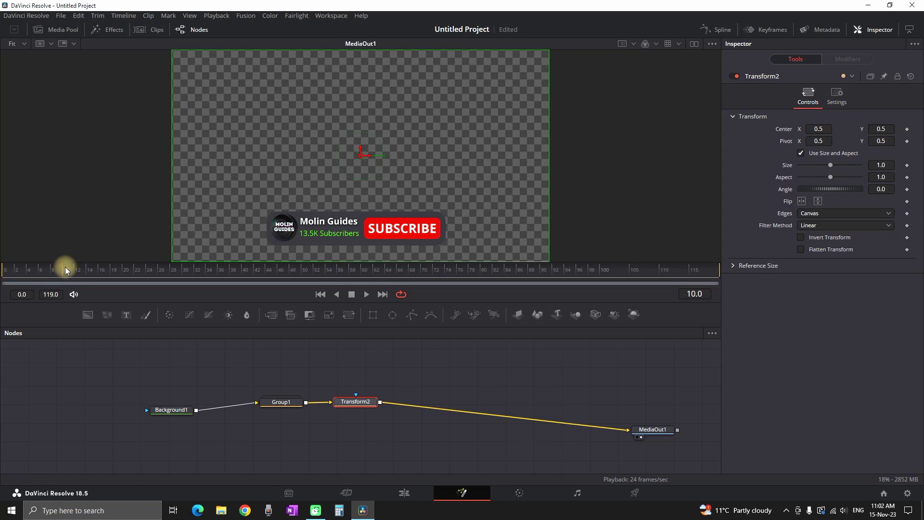
left_click_drag(359, 149, 354, 232)
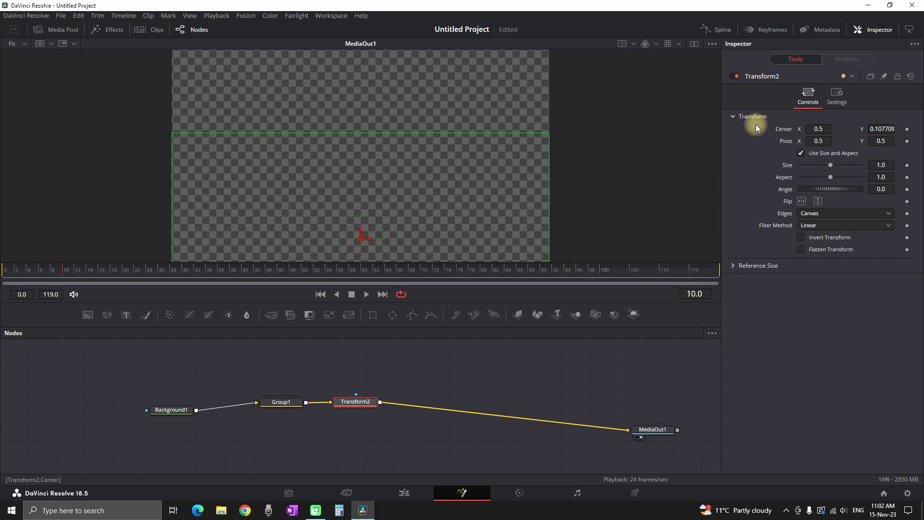
left_click(907, 129)
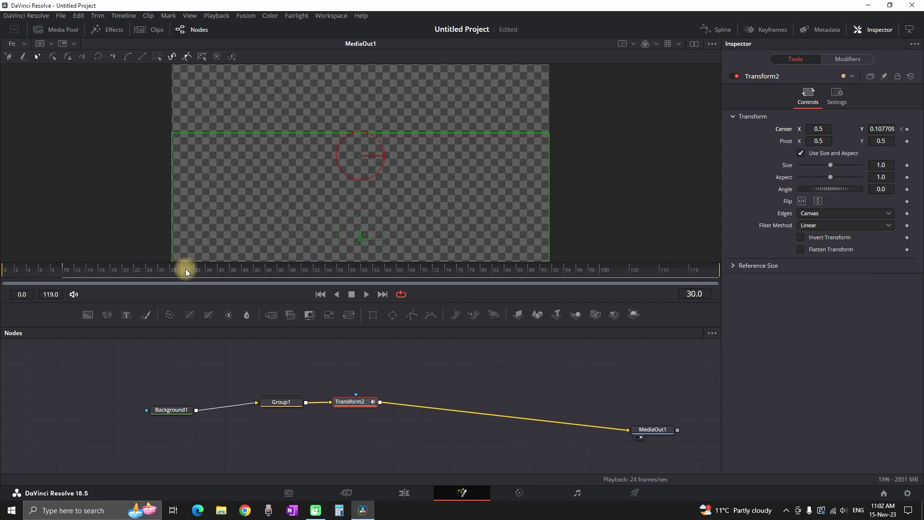
left_click_drag(362, 232, 370, 146)
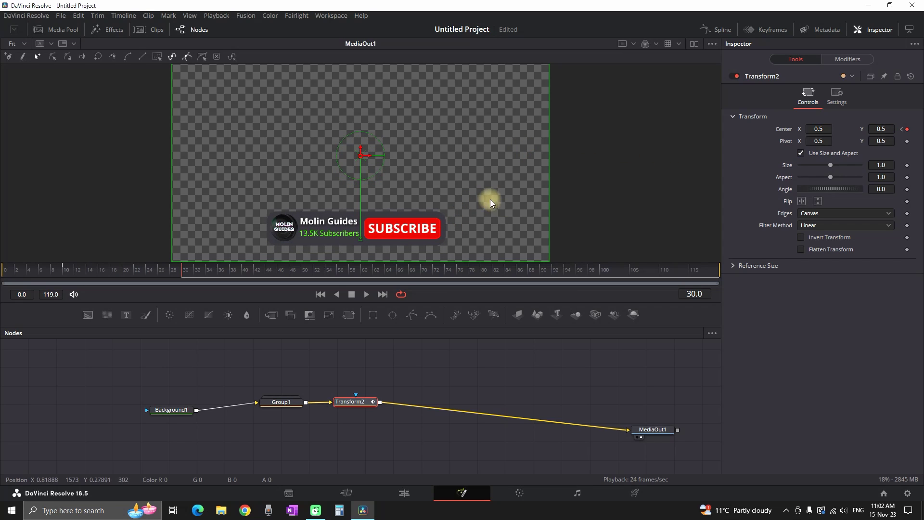
Preview the slide-up animation and open the Spline panel.
left_click_drag(123, 270, 1, 278)
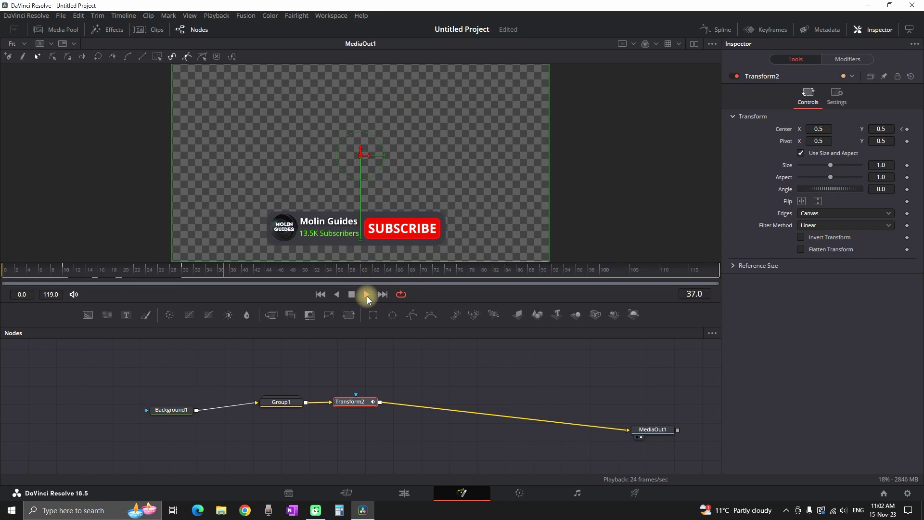
left_click(352, 295)
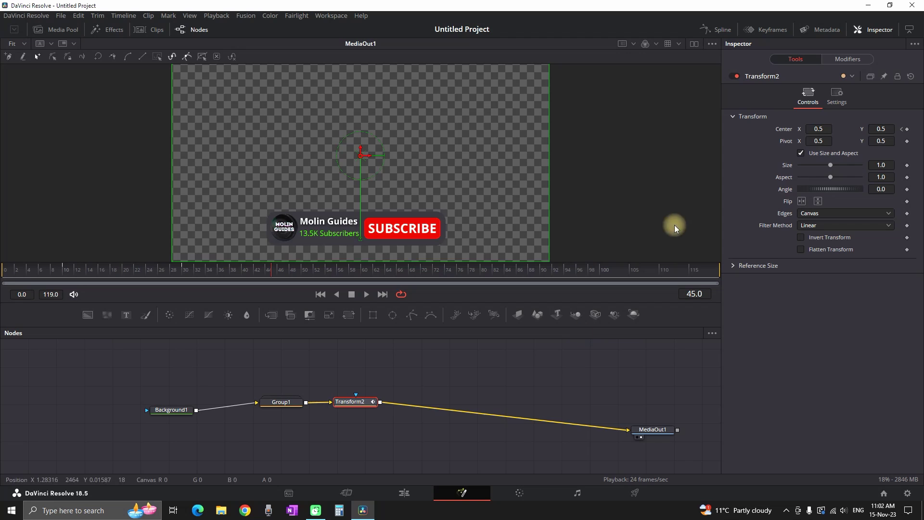
left_click(714, 30)
Smooth Transform2's Displacement keyframes and reshape the curve into a fast-start ease-out.
left_click(310, 359)
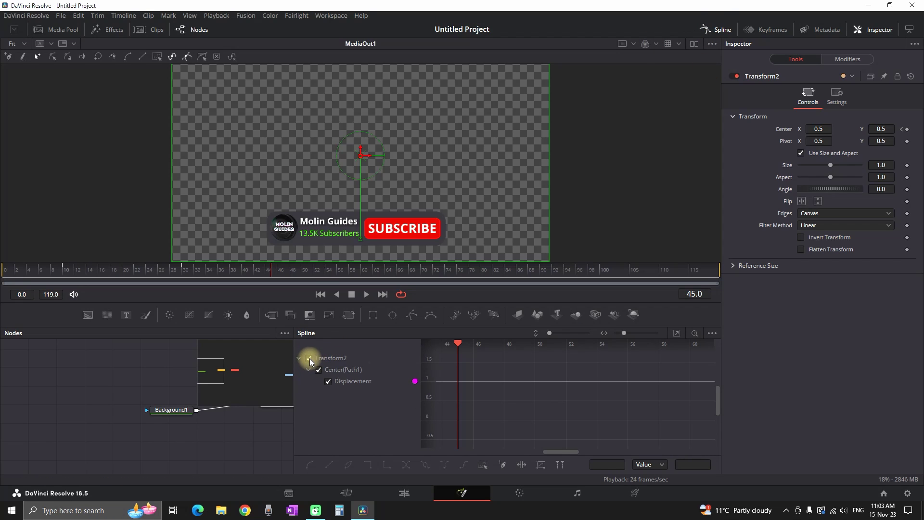
left_click(677, 333)
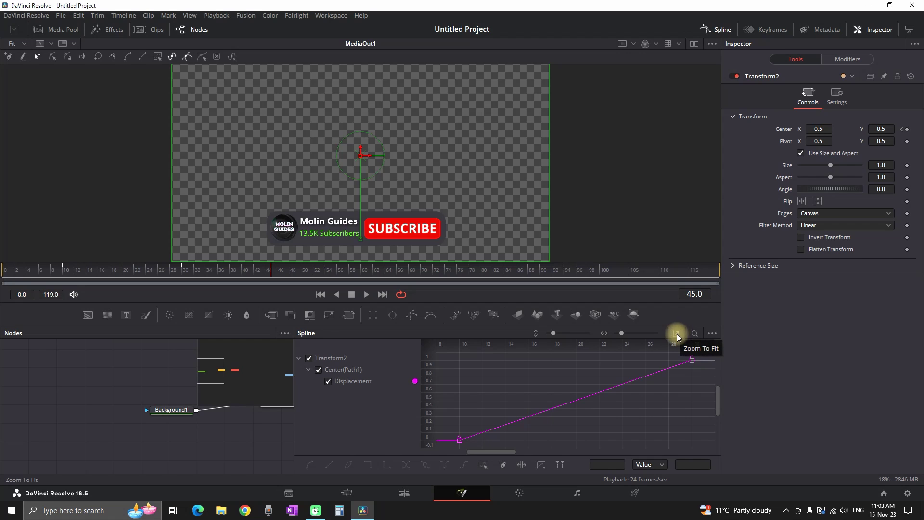
left_click_drag(501, 304, 553, 264)
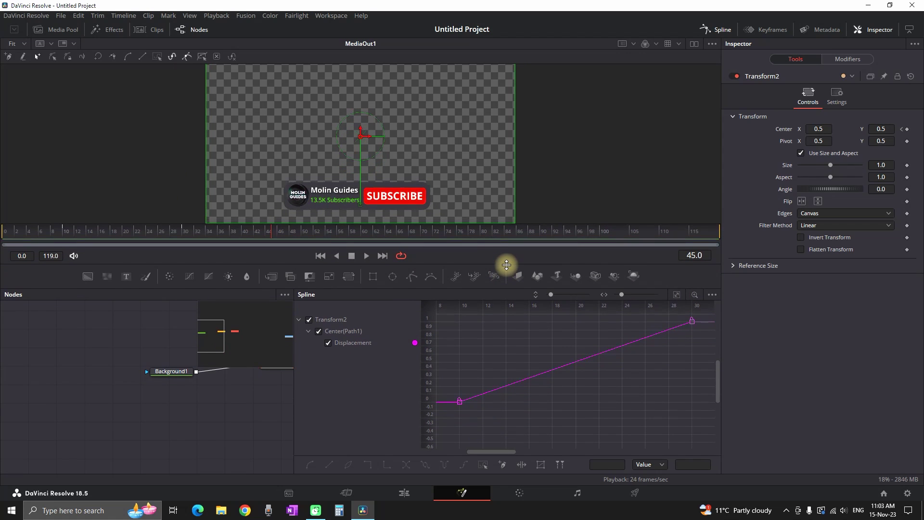
left_click(676, 295)
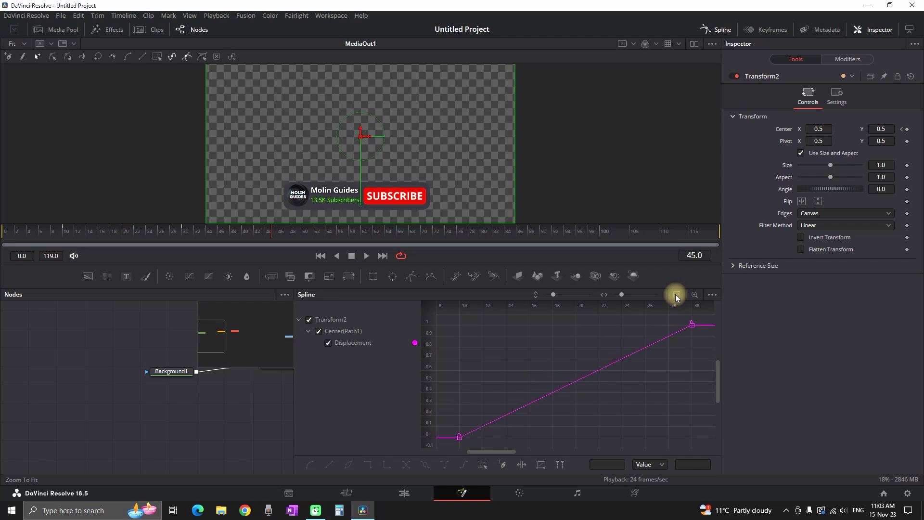
left_click(483, 464)
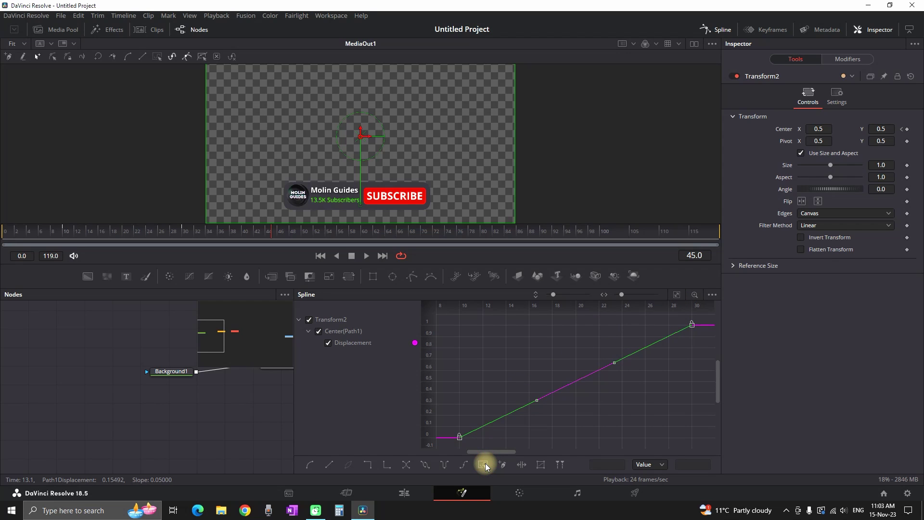
key("shift+s")
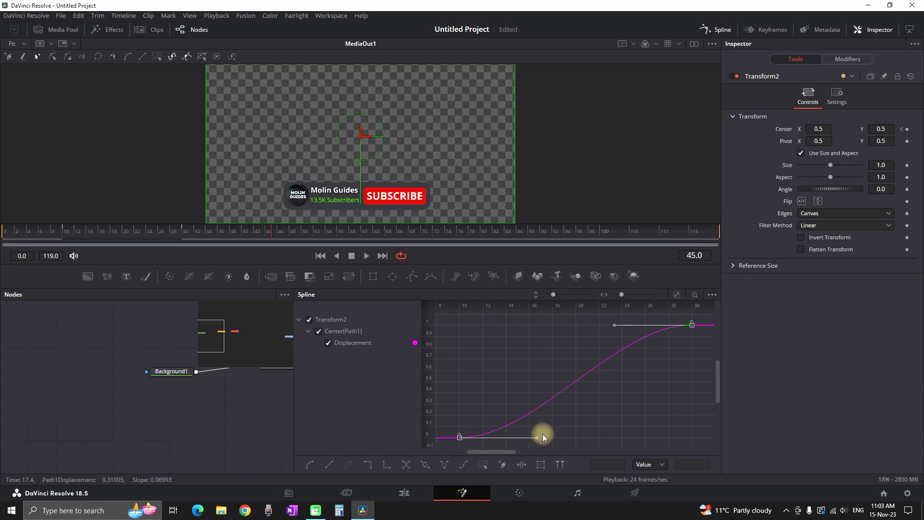
left_click_drag(536, 440, 459, 328)
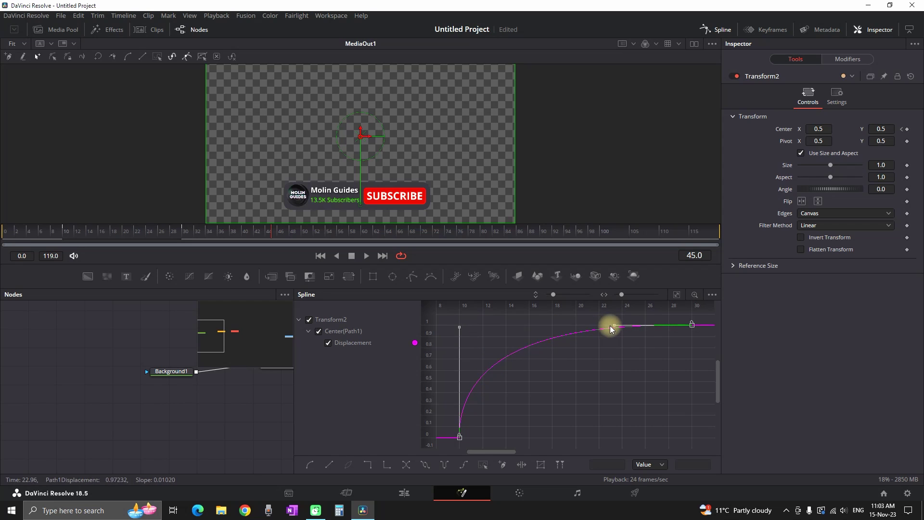
left_click_drag(609, 326, 455, 330)
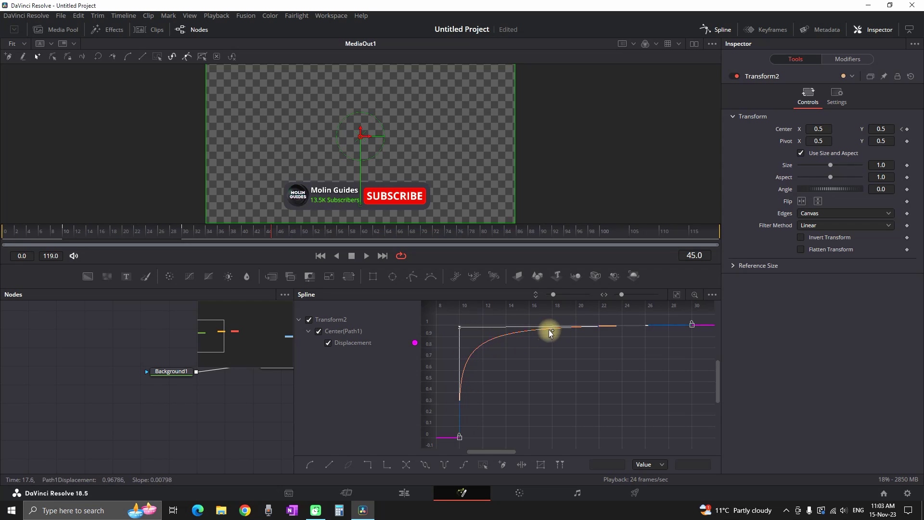
Preview the pop-in from frame 0 several times.
left_click_drag(271, 231, 10, 231)
left_click(366, 258)
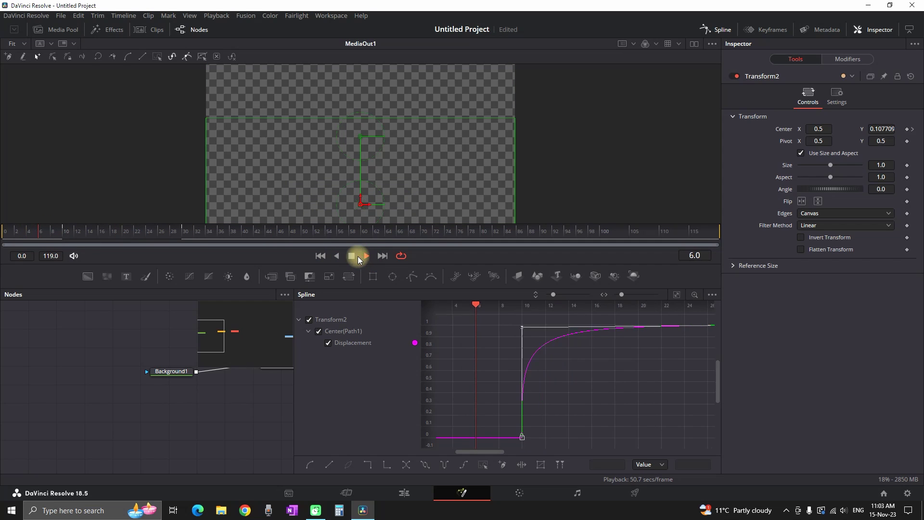
left_click(353, 255)
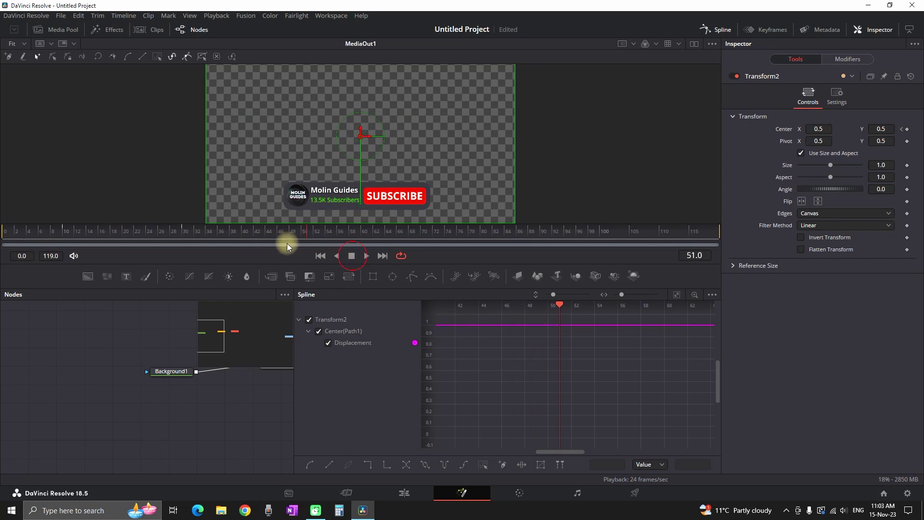
left_click(2, 229)
left_click(370, 255)
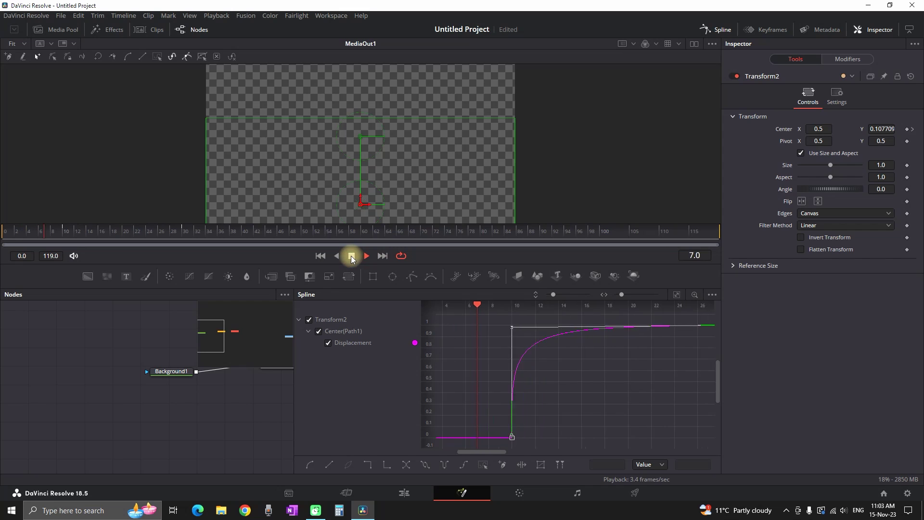
left_click(348, 256)
left_click(6, 229)
left_click(364, 256)
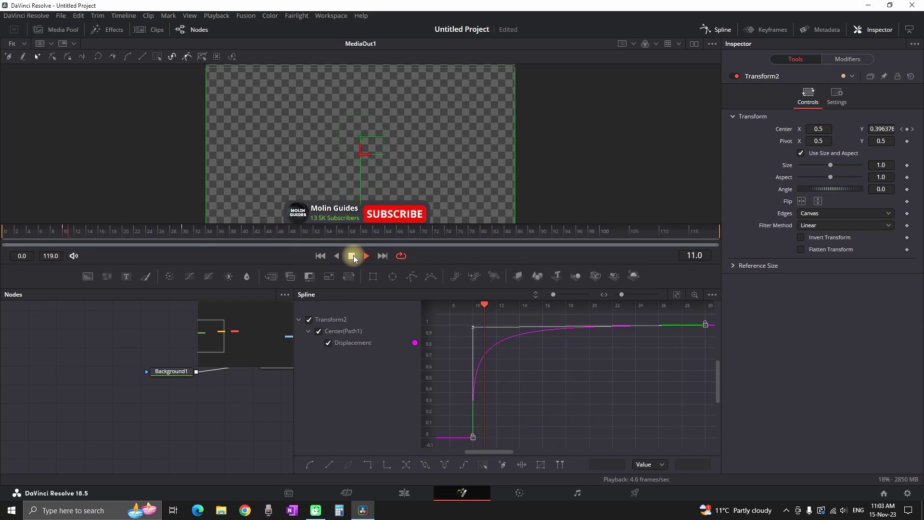
Enable Motion Blur on Transform2 with Quality 4 and Shutter Angle 230.
left_click(839, 98)
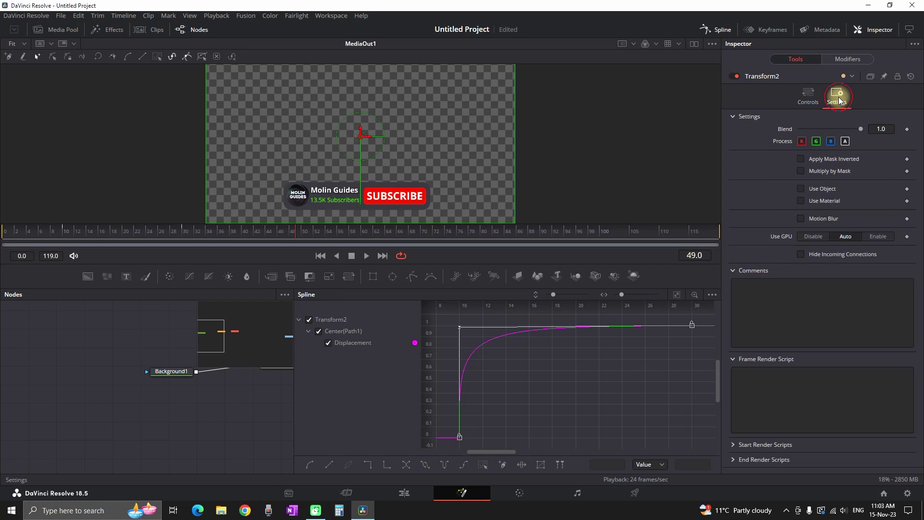
left_click(801, 219)
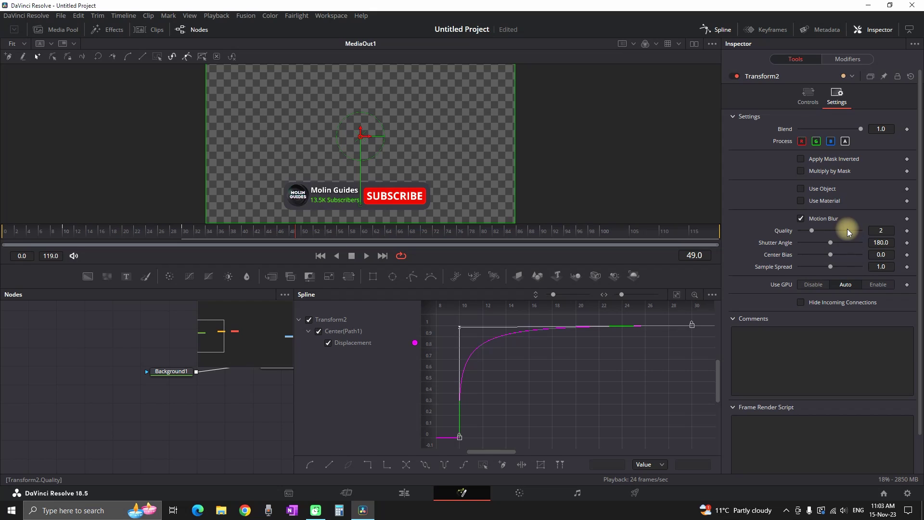
scroll(847, 230, "up", 2)
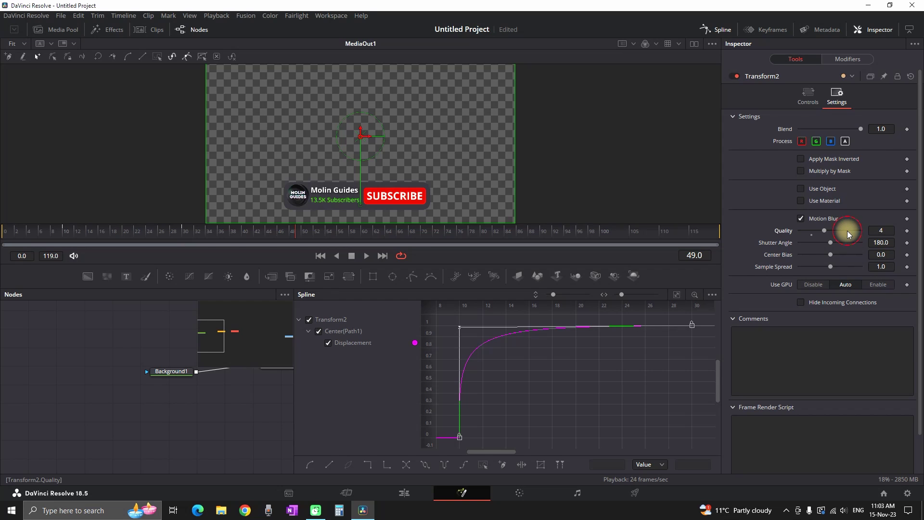
scroll(850, 243, "up", 5)
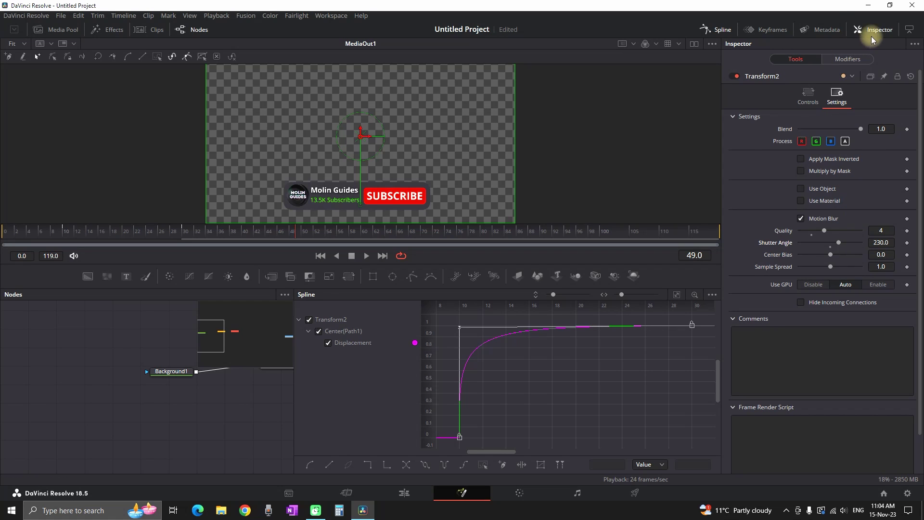
Play the pop-in from the first frame to check the motion blur.
left_click(6, 232)
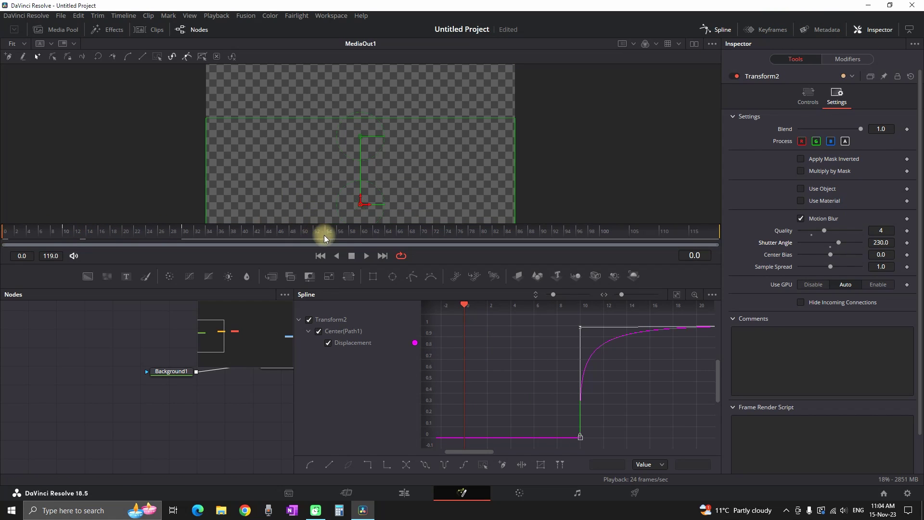
left_click(366, 255)
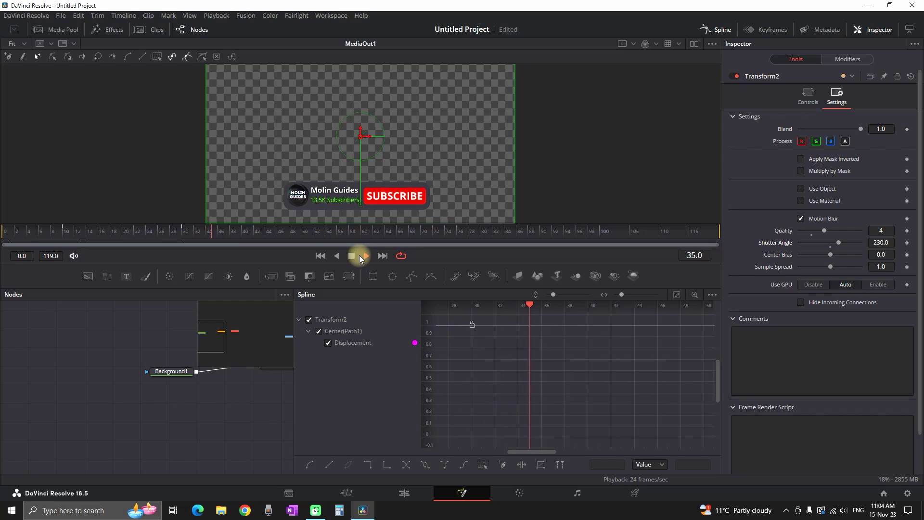
left_click(6, 233)
left_click(2, 235)
left_click(7, 233)
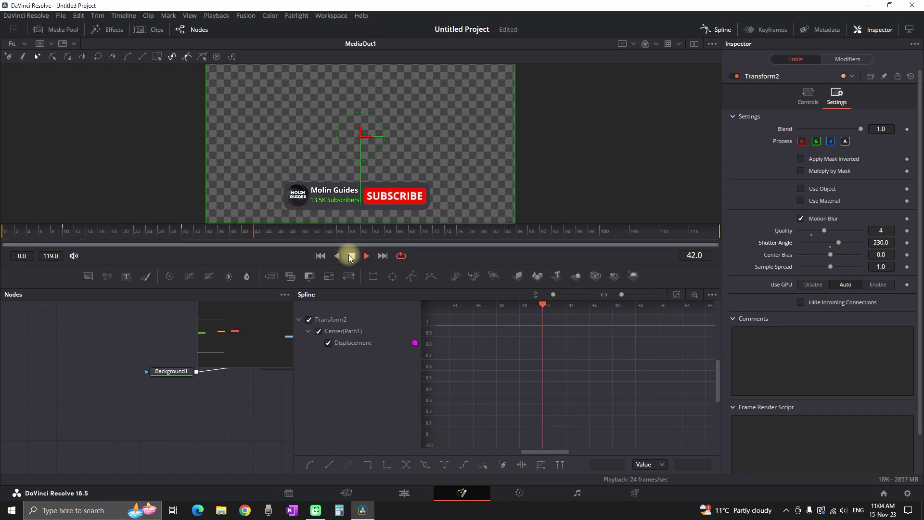
left_click(350, 254)
Add Transform3 after Transform2 and keyframe Center dropping from Y 0.5 to 0.136871.
left_click(717, 29)
left_click(519, 230)
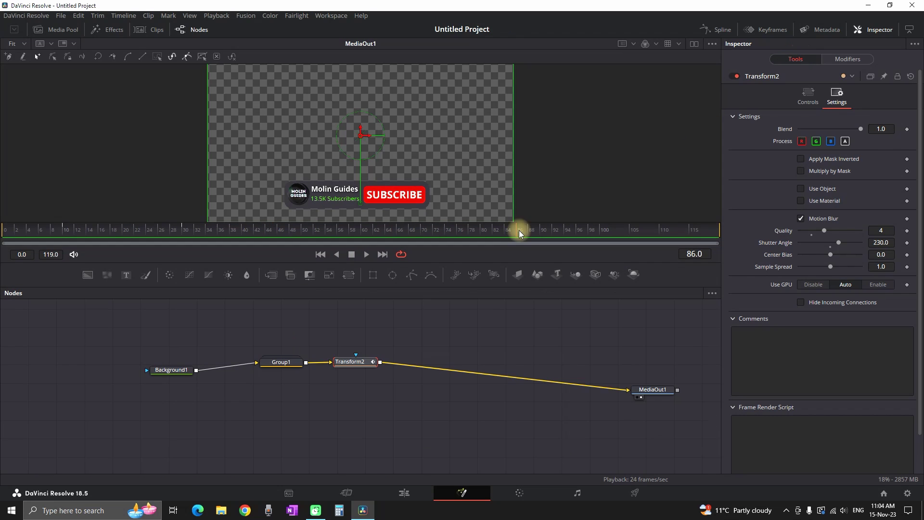
left_click(362, 365)
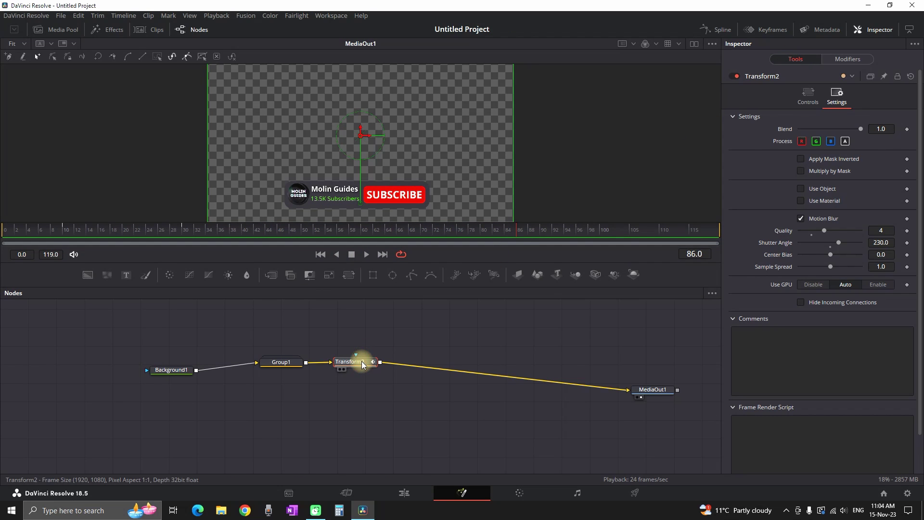
left_click(350, 278)
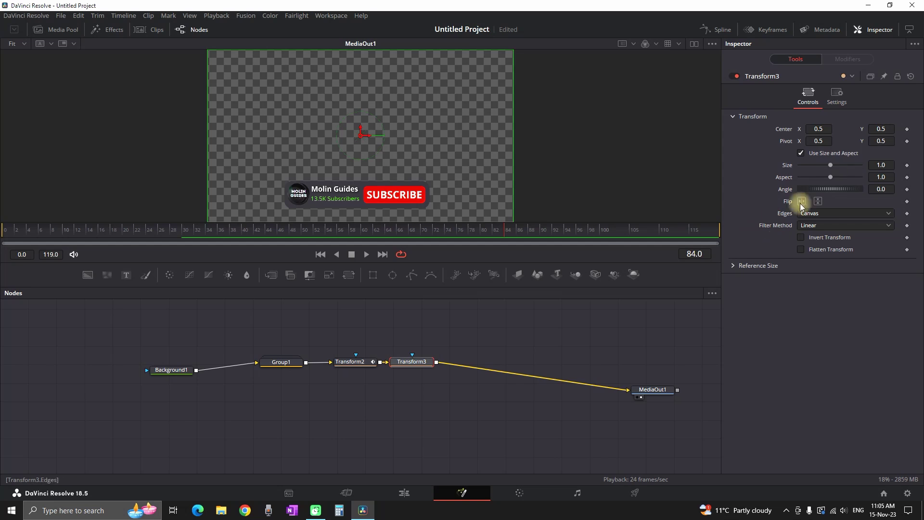
left_click(907, 129)
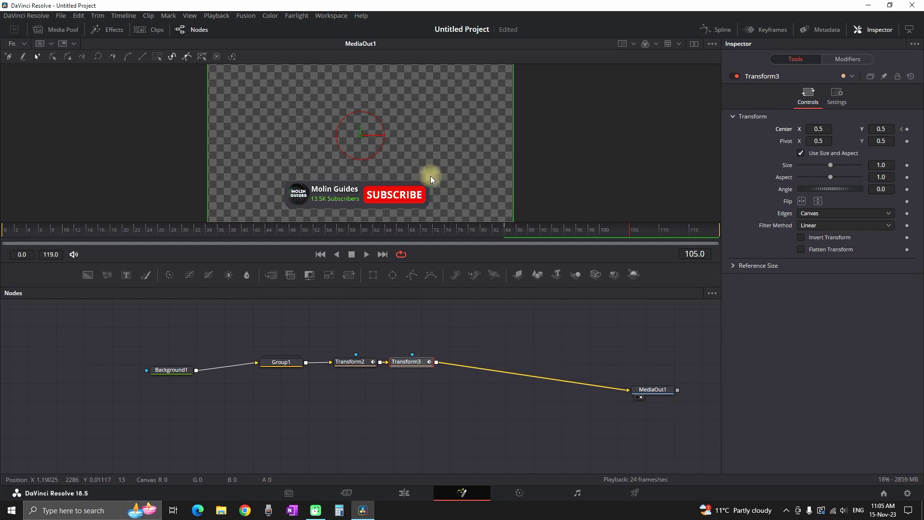
left_click_drag(362, 128, 354, 191)
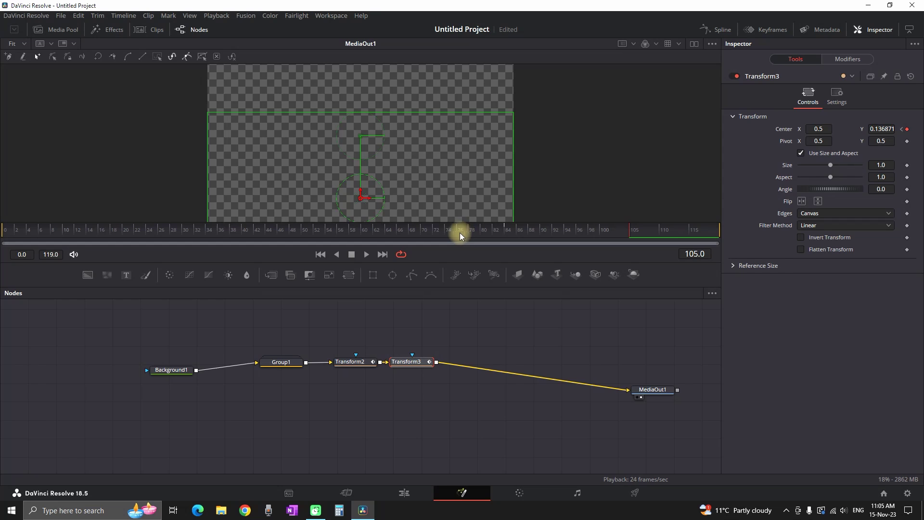
Preview the exit drop and open the Spline panel.
left_click(409, 231)
key("space")
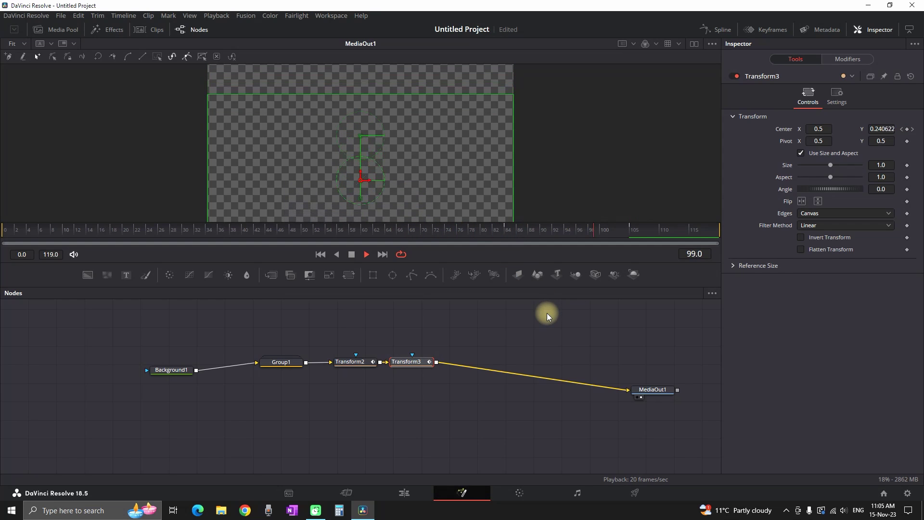
key("space")
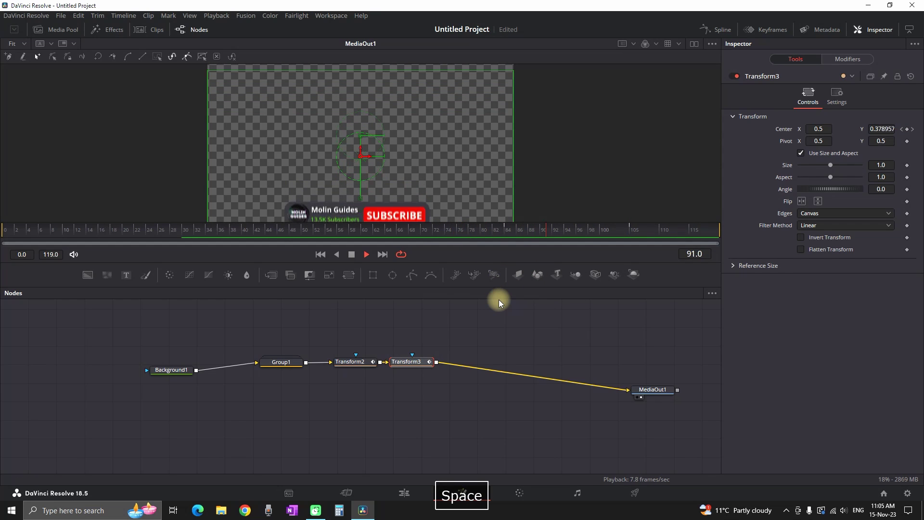
key("space")
left_click(717, 29)
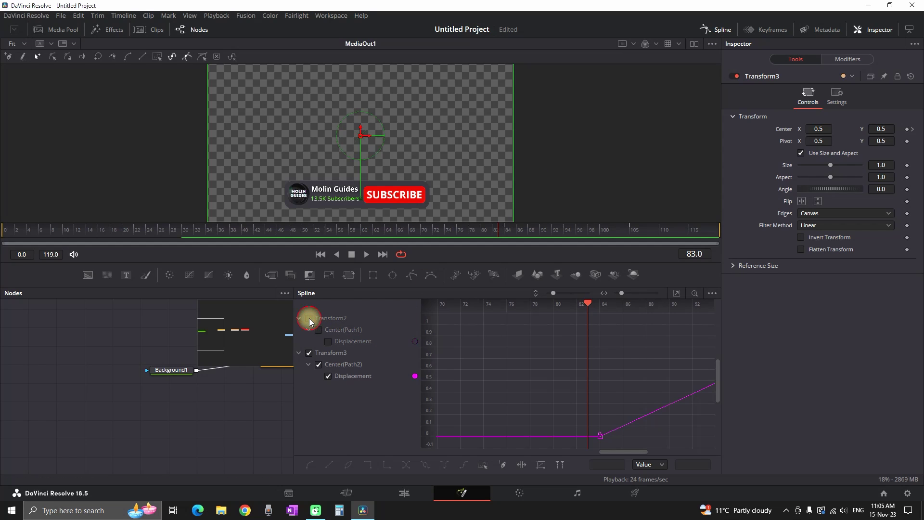
Smooth Transform3's two Displacement keyframes into an eased S-curve.
left_click(322, 353)
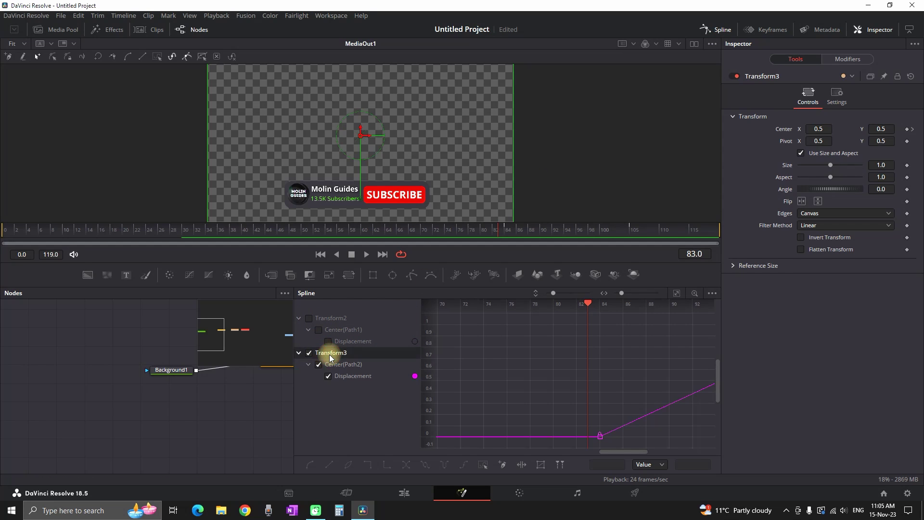
left_click(679, 292)
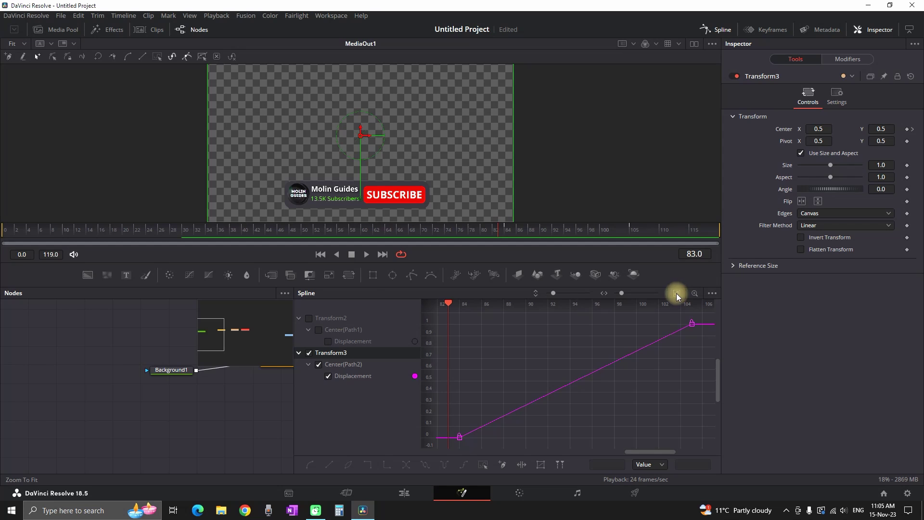
left_click(484, 465)
key("shift+s")
left_click(573, 412)
Play back the eased exit animation.
key("space")
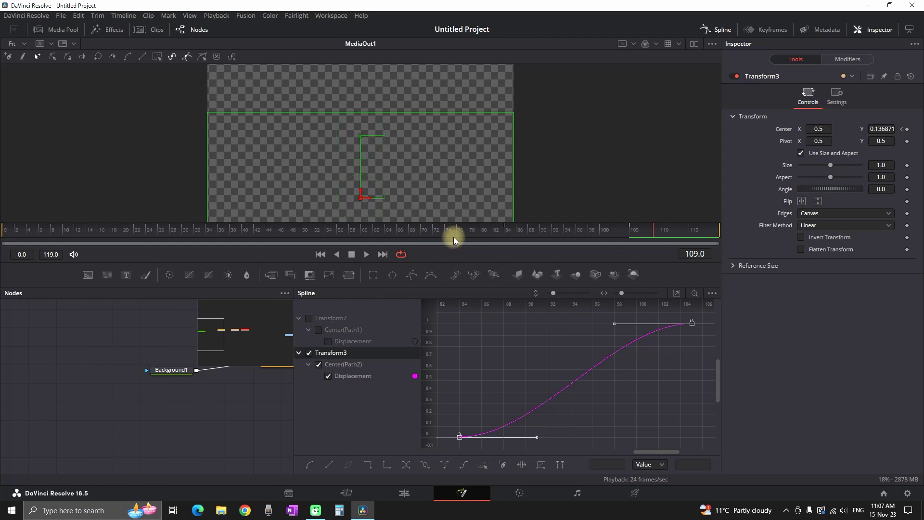
key("space")
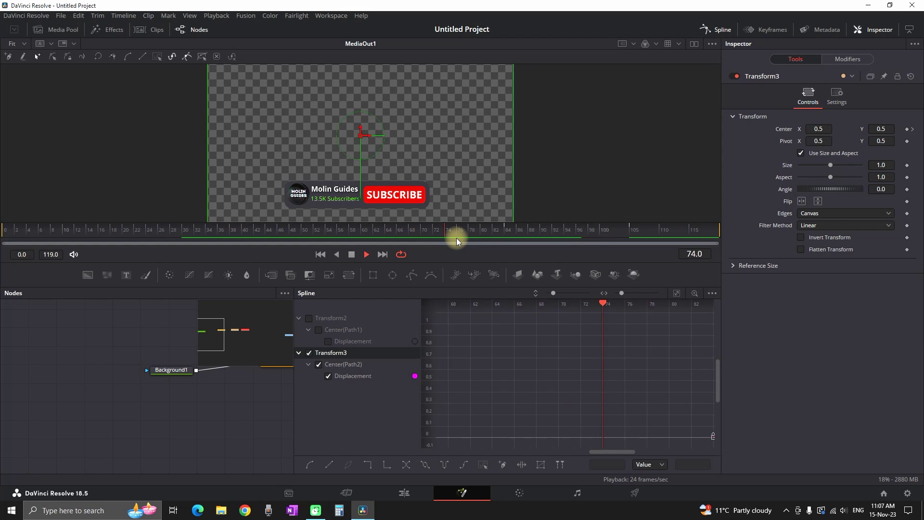
key("space")
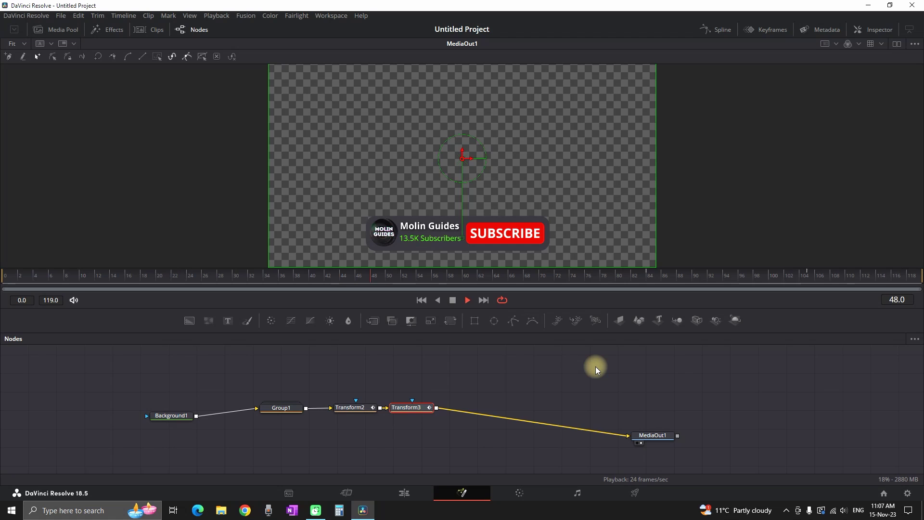
Spread Transform2/Transform3 right and Background1 left, then expand Group1.
key("space")
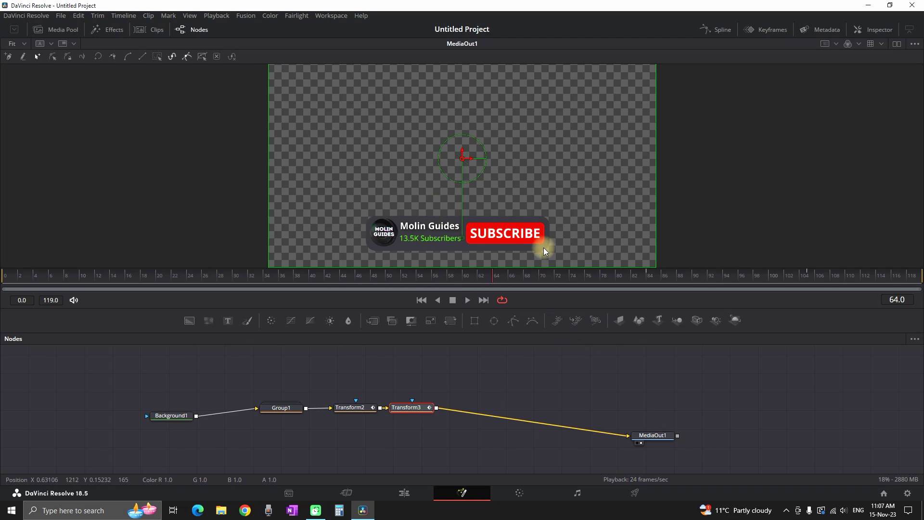
left_click_drag(351, 386, 586, 413)
left_click(361, 371)
left_click_drag(174, 416, 56, 406)
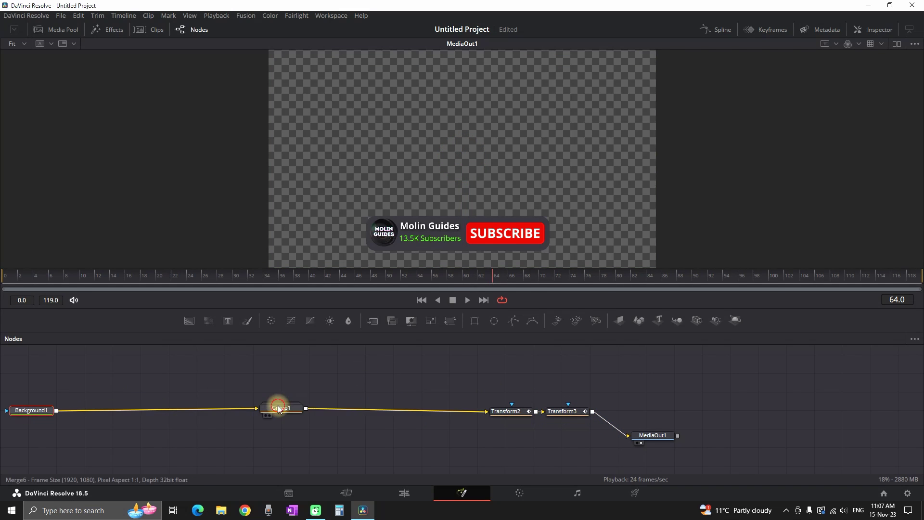
double_click(281, 408)
left_click_drag(471, 414, 170, 378)
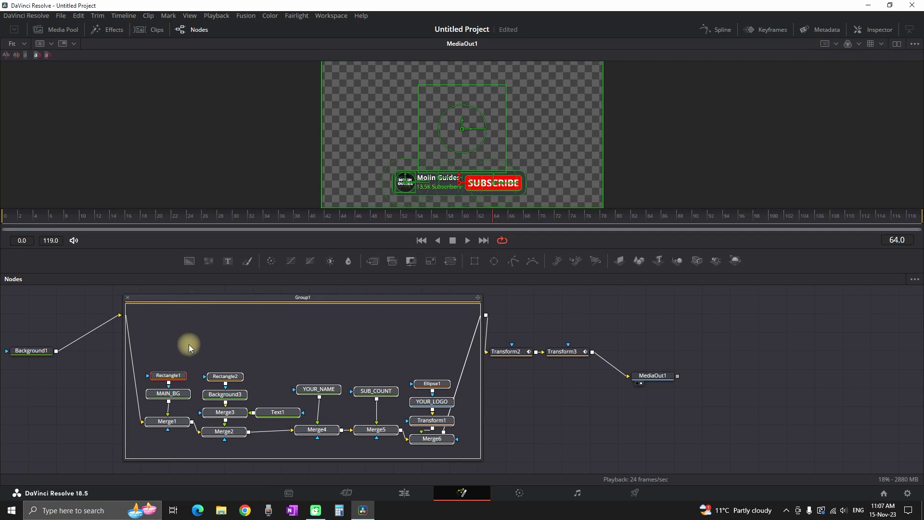
Play the animation and stack Ellipse1 directly above YOUR_LOGO inside Group1.
left_click(120, 215)
key("space")
key("space")
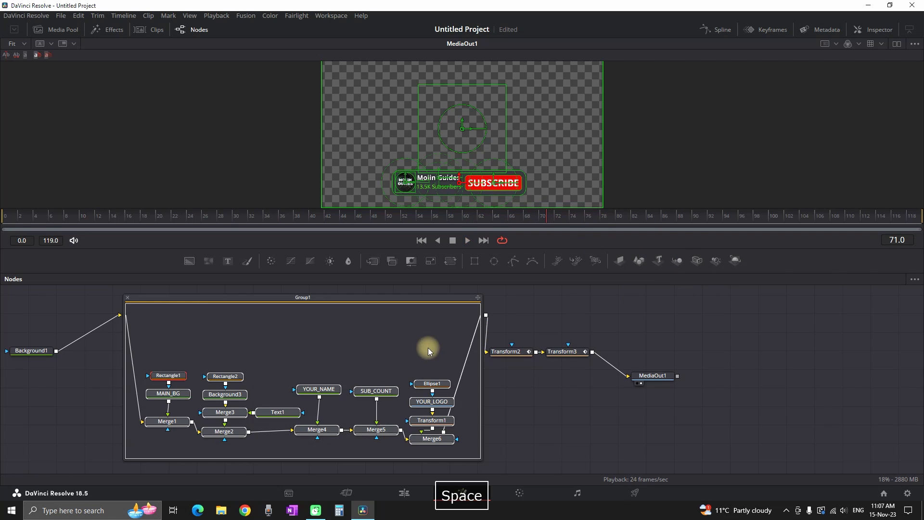
left_click(387, 356)
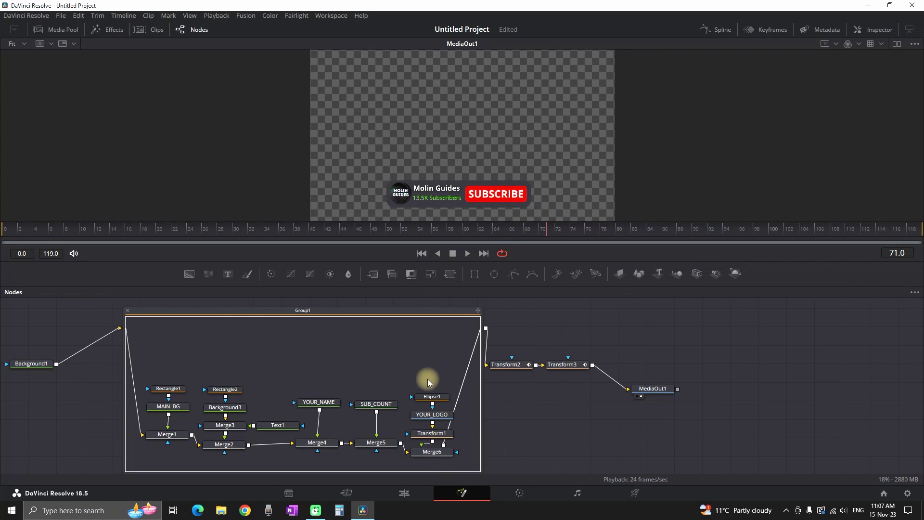
left_click_drag(432, 397, 430, 355)
left_click_drag(432, 415, 430, 397)
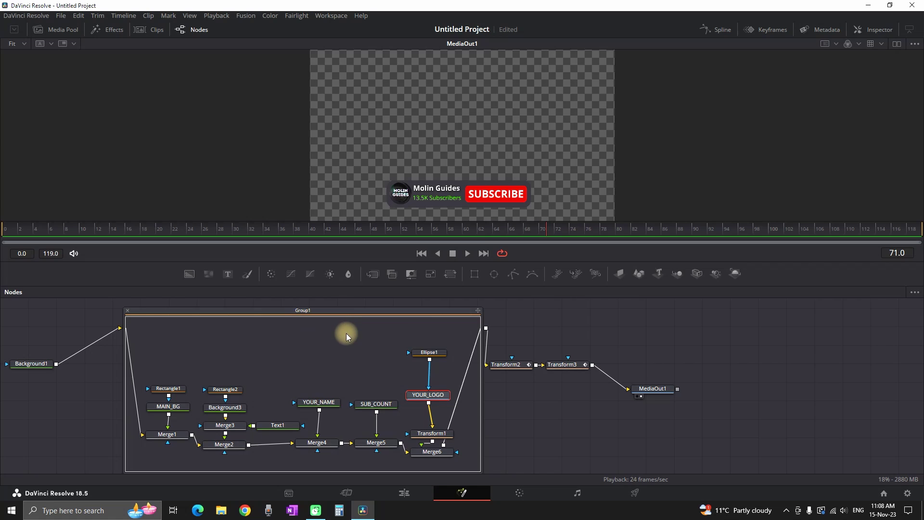
Add Transform4 after YOUR_LOGO and set an Angle keyframe of 0 at frame 30.
left_click(450, 274)
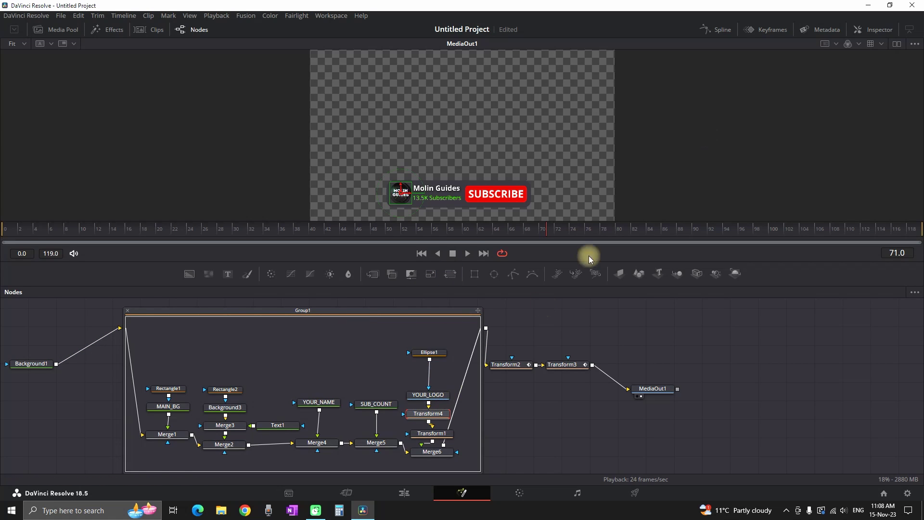
left_click(869, 29)
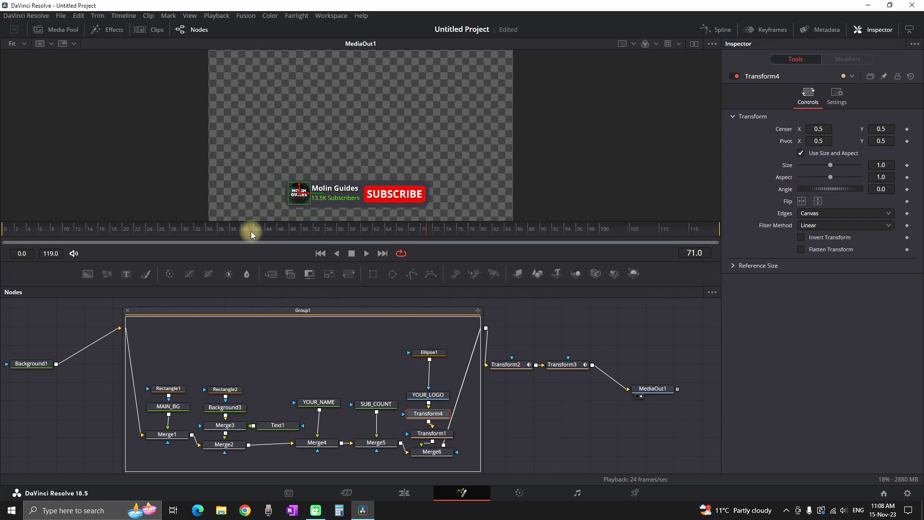
left_click_drag(120, 233, 195, 233)
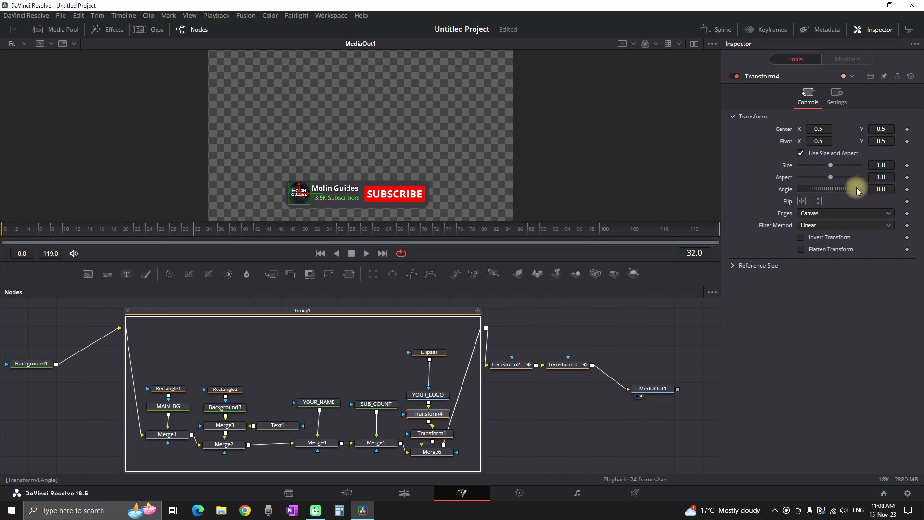
mouse_move(836, 189)
left_mouse_down()
mouse_move(847, 190)
mouse_move(837, 196)
left_mouse_up()
key("ctrl+z")
left_click(188, 231)
left_click_drag(187, 232, 183, 230)
left_click(907, 189)
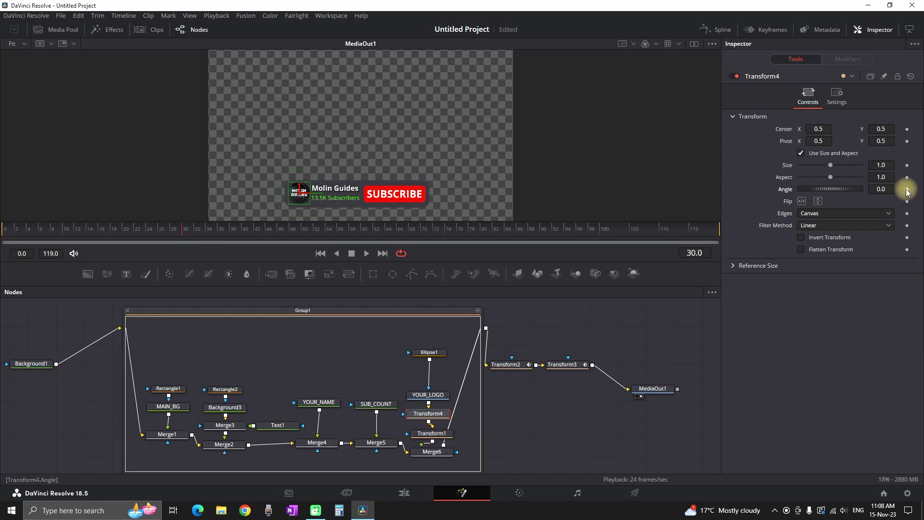
Keyframe the logo Angle at -13, 10.9 and 5.5 on frames 34, 38 and 42.
left_click(206, 229)
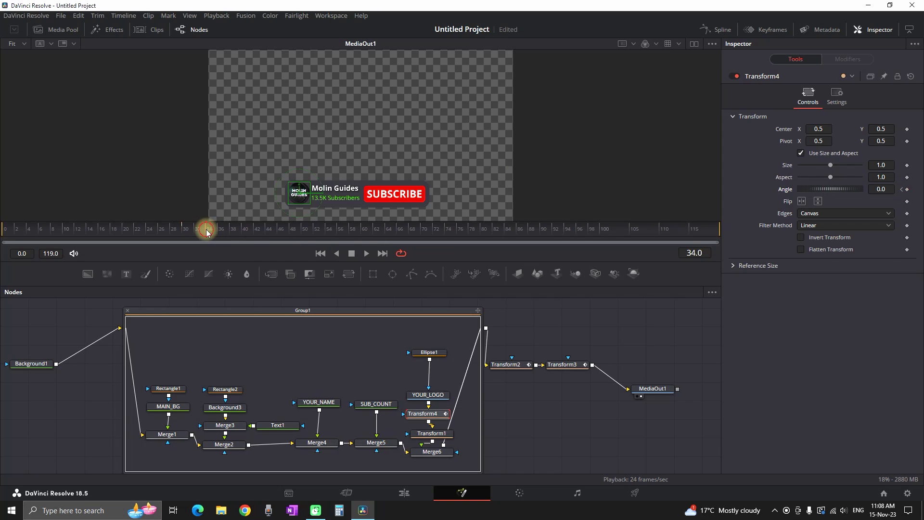
left_click_drag(866, 195, 848, 194)
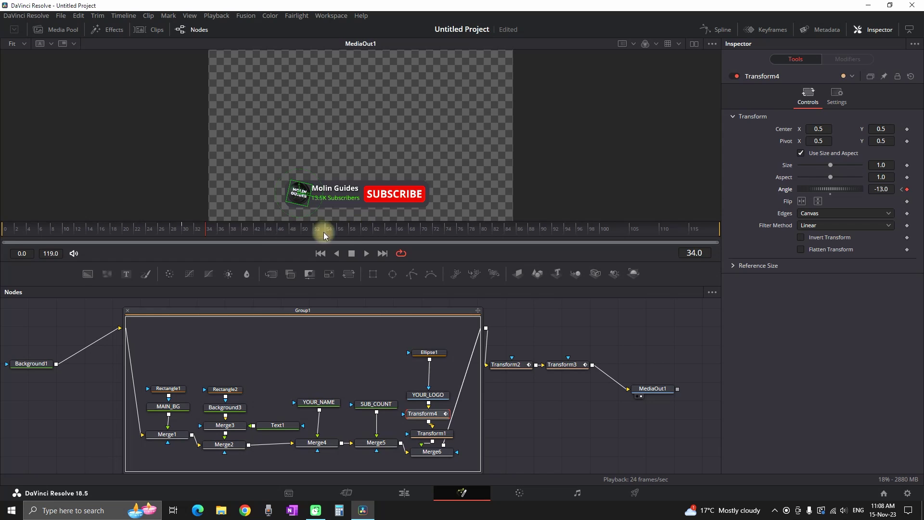
left_click(230, 230)
left_click(881, 189)
type("-14.110.9")
key("Return")
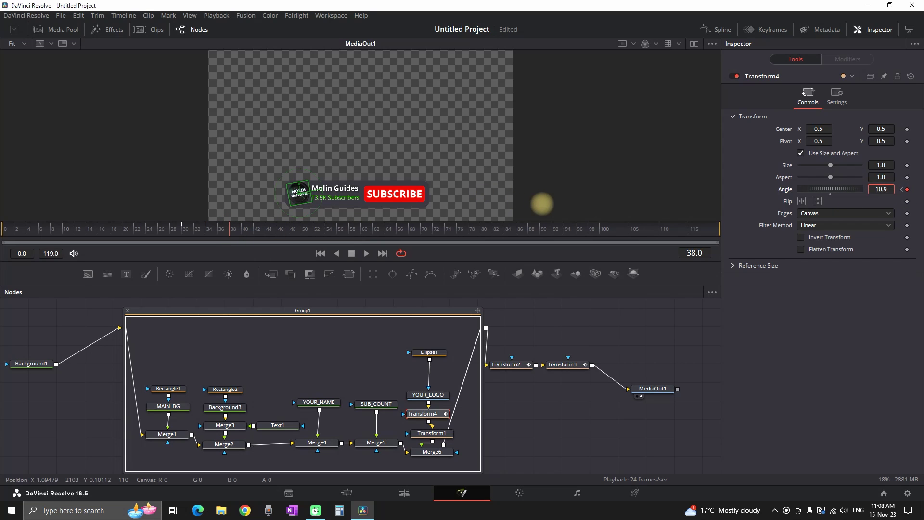
left_click(255, 230)
left_click(888, 192)
type("5.5")
key("Return")
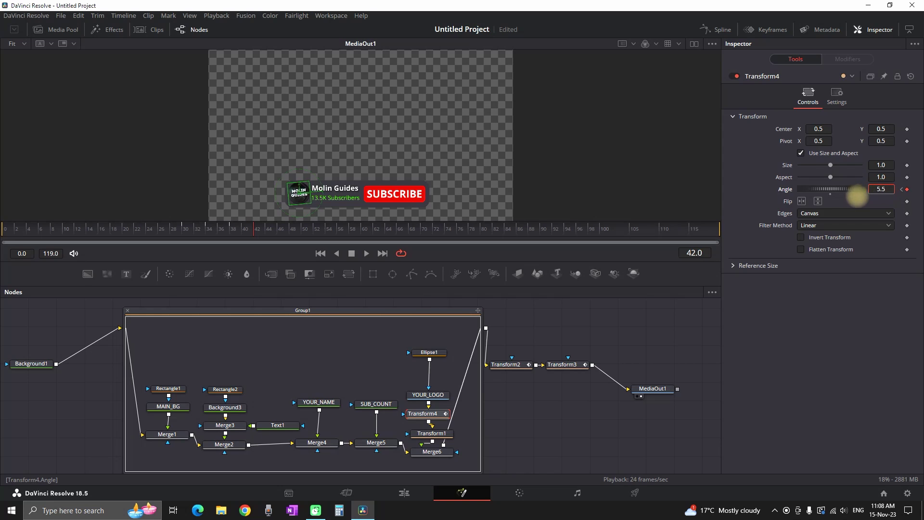
left_click(277, 230)
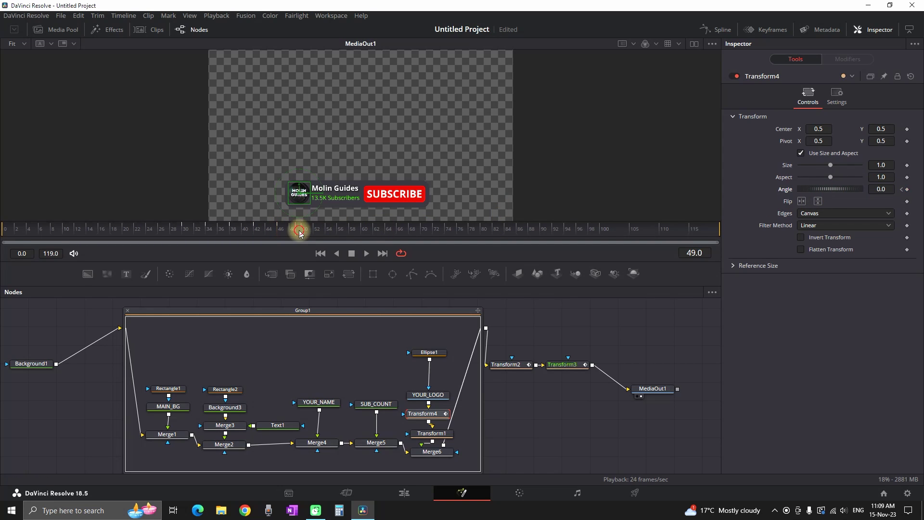
Preview the wiggle, then smooth all of Transform4's Angle keyframes in the Spline panel.
left_click(186, 229)
key("space")
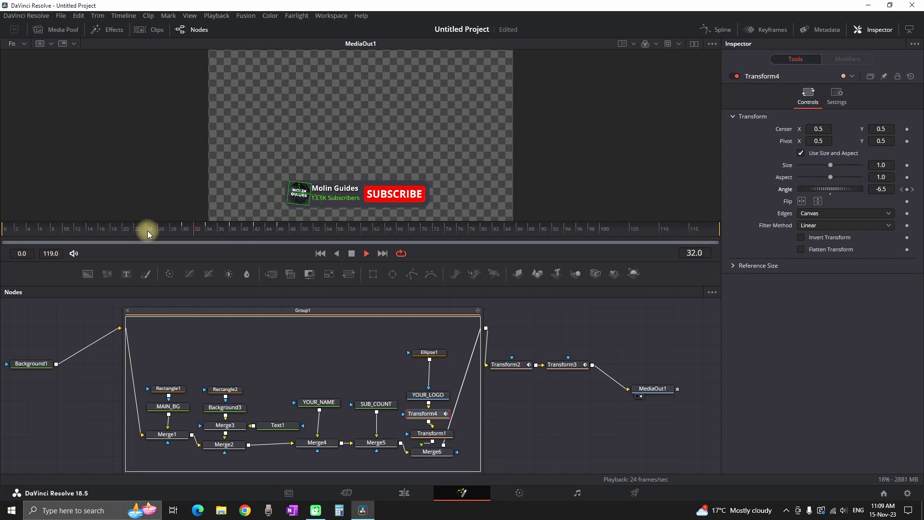
key("space")
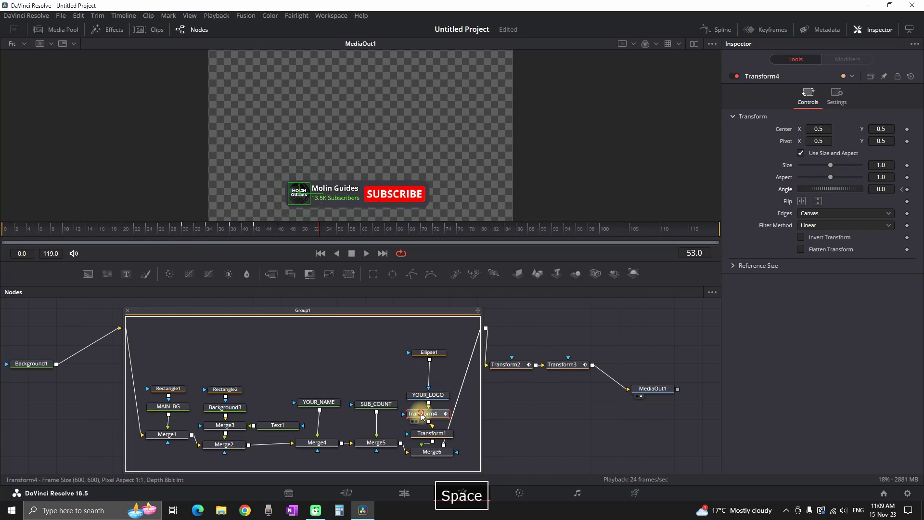
left_click(719, 31)
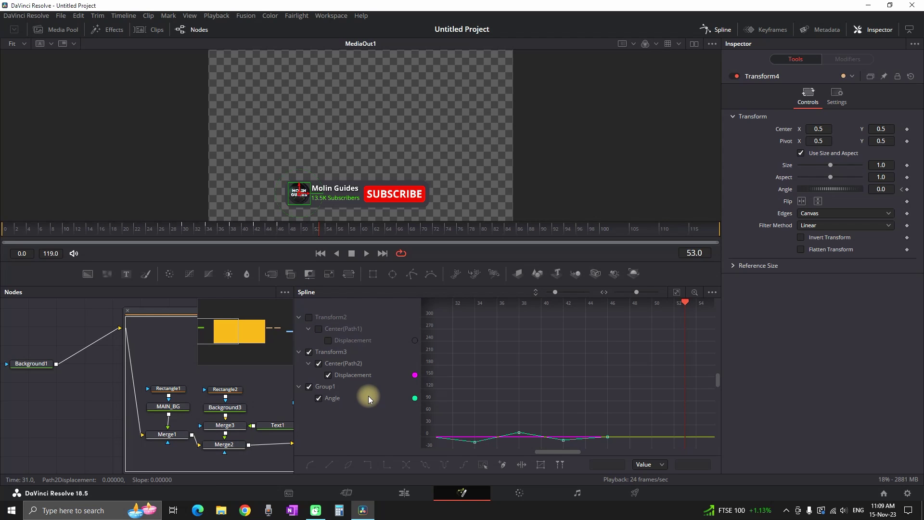
left_click(309, 352)
left_click(324, 386)
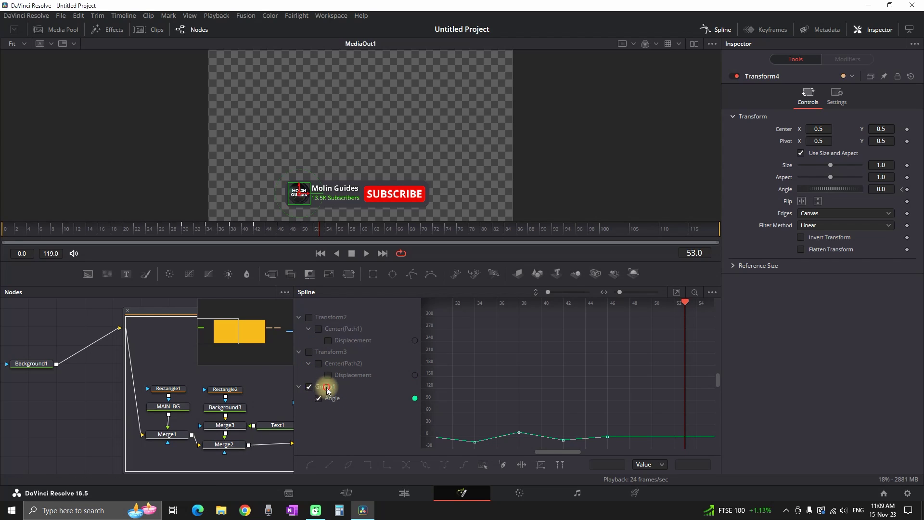
left_click(333, 399)
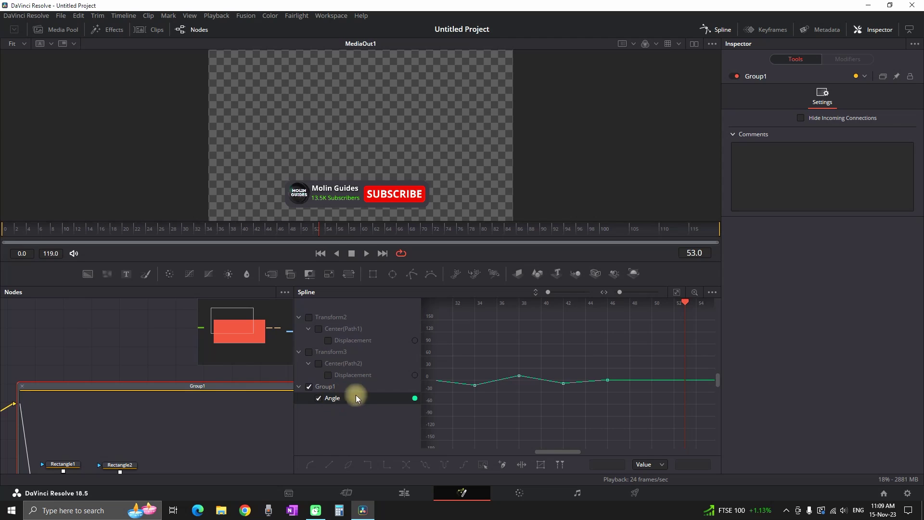
left_click(677, 293)
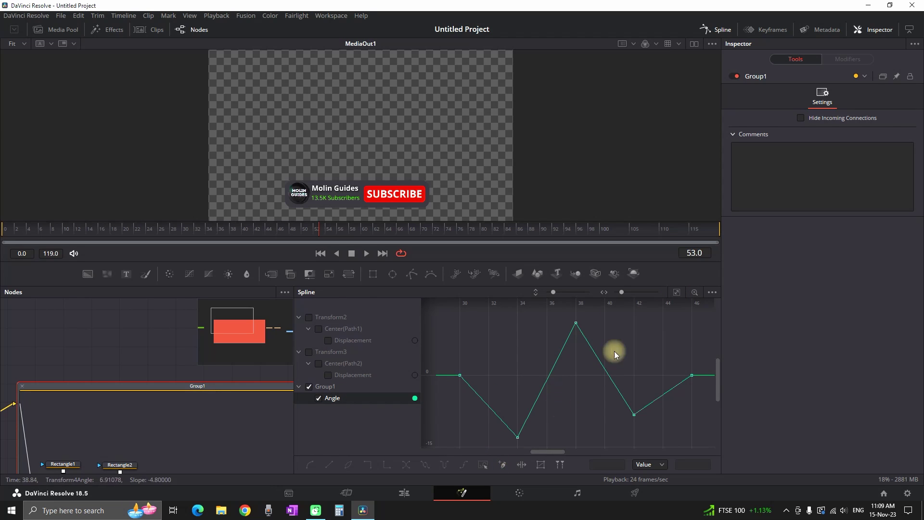
left_click(483, 465)
key("shift+s")
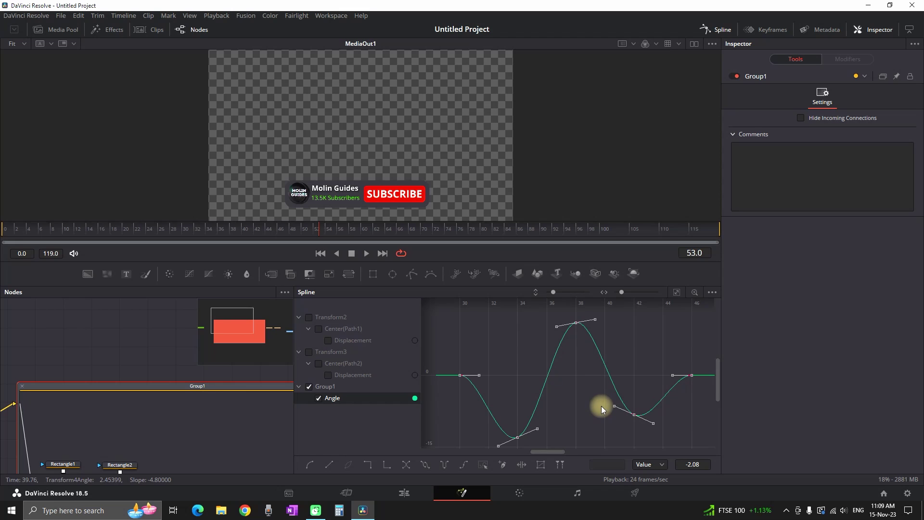
Play back the smoothed logo wiggle from the start.
left_click(210, 230)
key("space")
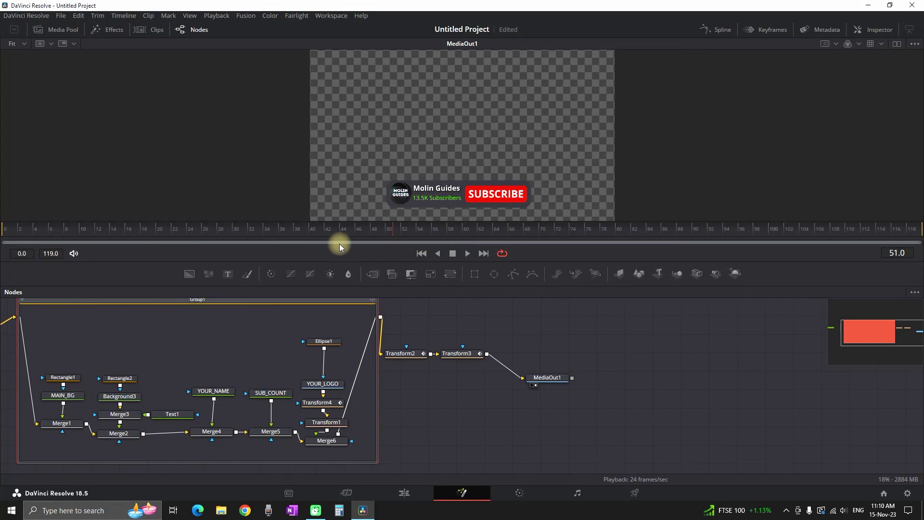
left_click(7, 229)
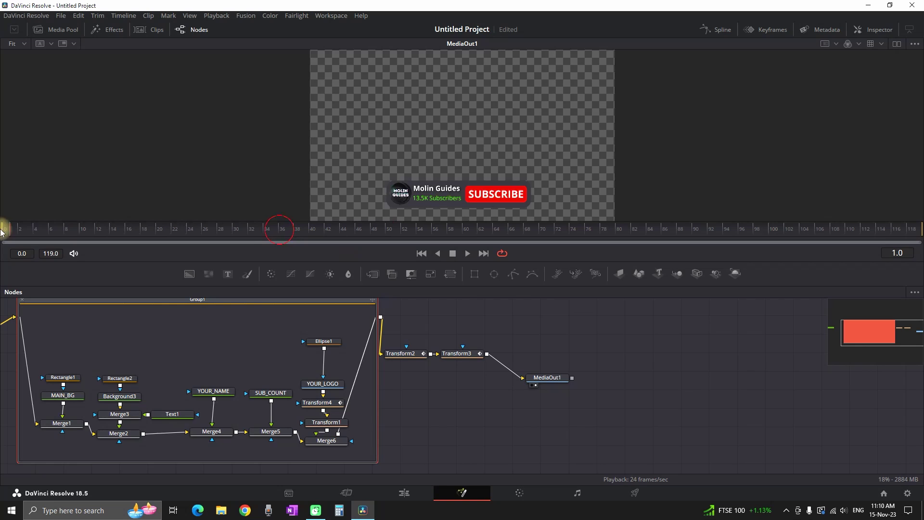
key("space")
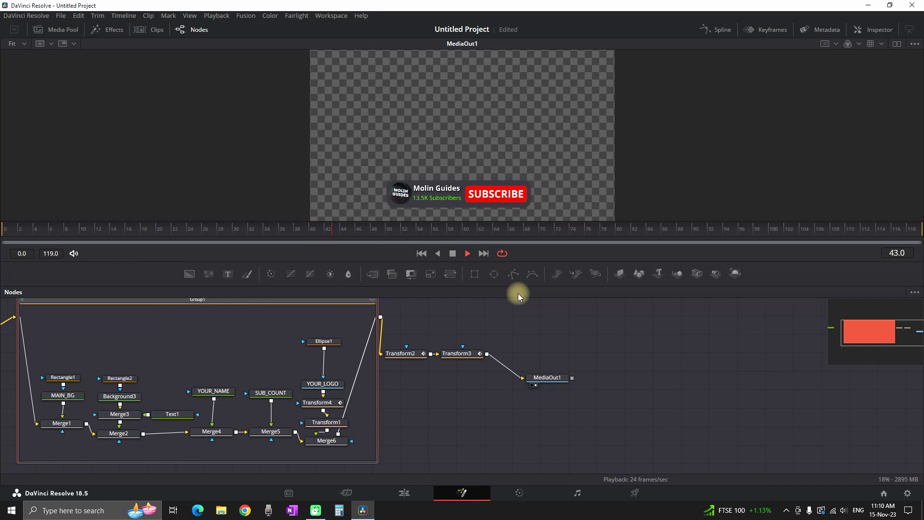
Add Transform5 after the SUB_COUNT node and show its settings.
key("space")
left_click(278, 394)
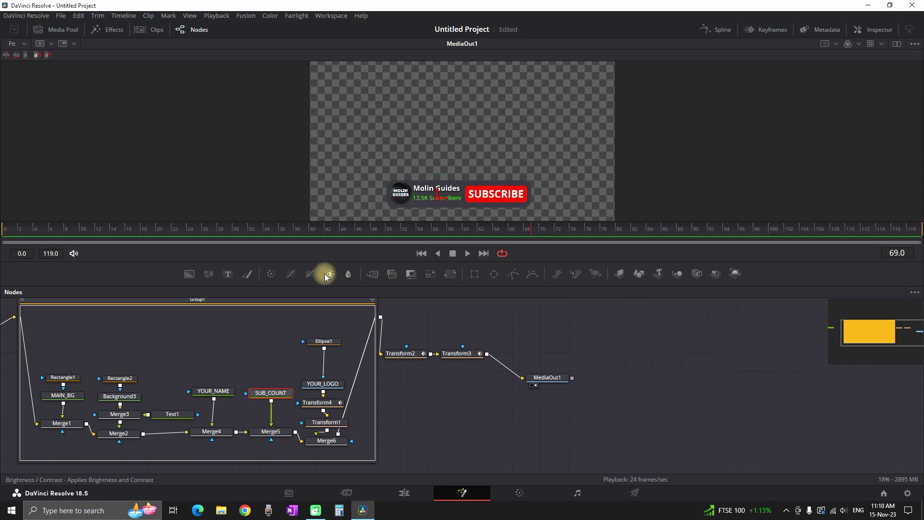
left_click(451, 274)
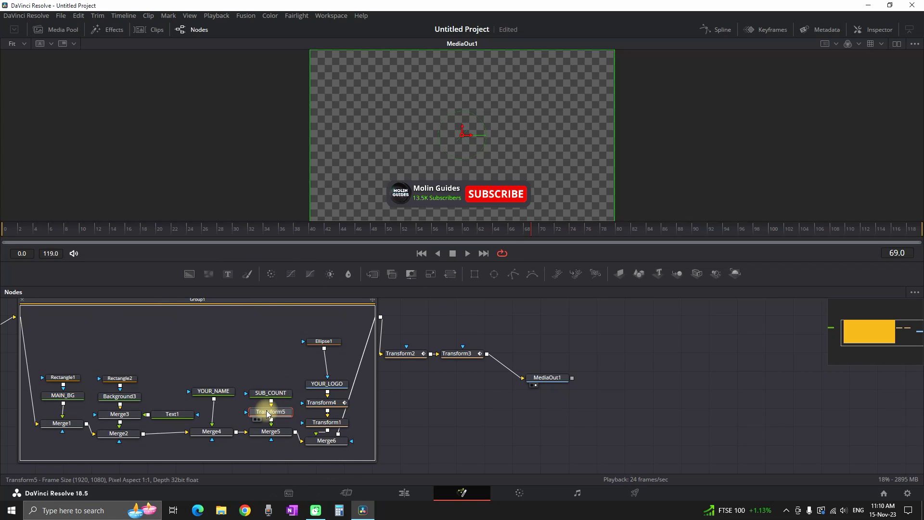
left_click(872, 29)
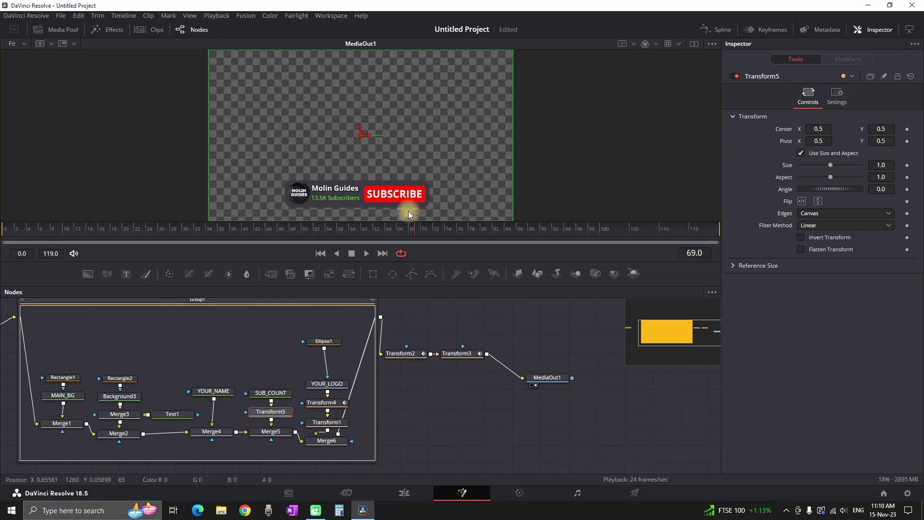
left_click_drag(100, 237, 135, 234)
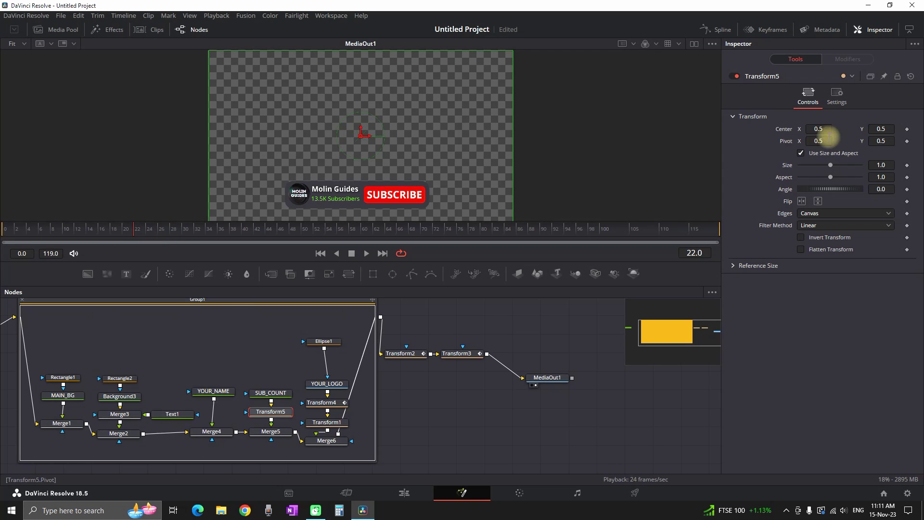
Move the pivot to 0.407/0.13 and keyframe Size from 0.9 to 1.0.
mouse_move(882, 141)
left_mouse_down()
mouse_move(749, 173)
mouse_move(828, 163)
mouse_move(707, 167)
left_mouse_up()
mouse_move(819, 141)
left_mouse_down()
mouse_move(756, 132)
mouse_move(821, 136)
left_mouse_up()
left_click_drag(873, 171, 839, 198)
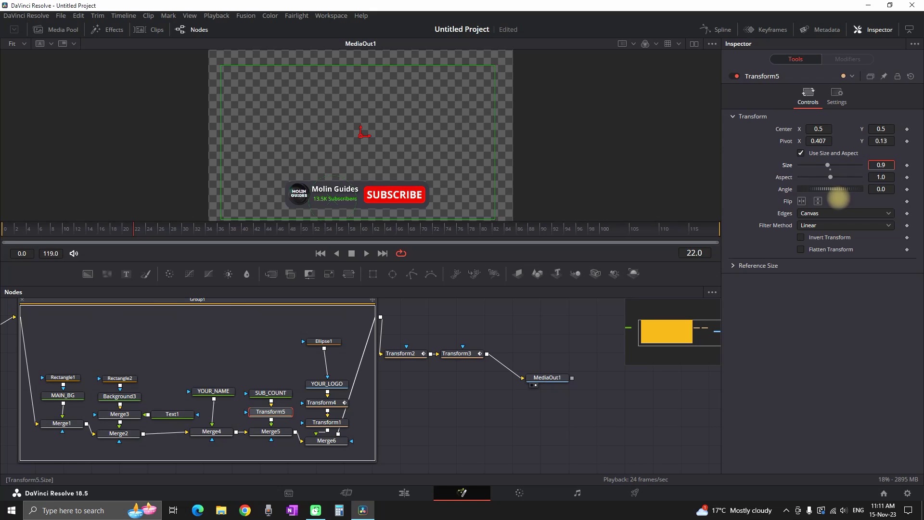
left_click(180, 229)
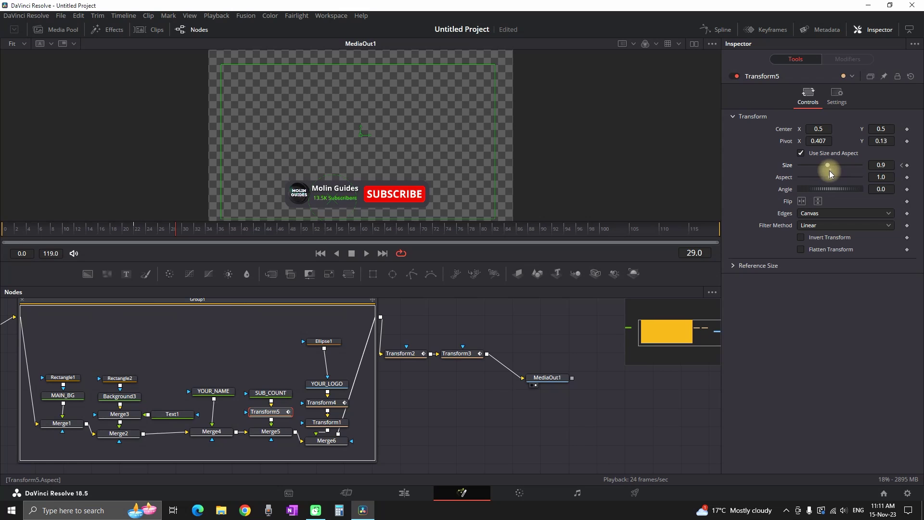
left_click(47, 229)
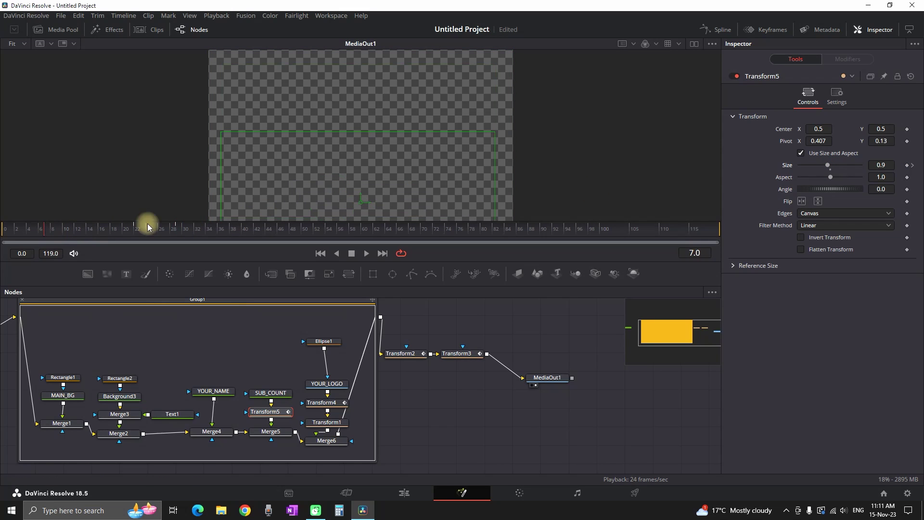
Play back the subscriber count pop.
key("space")
left_click(61, 233)
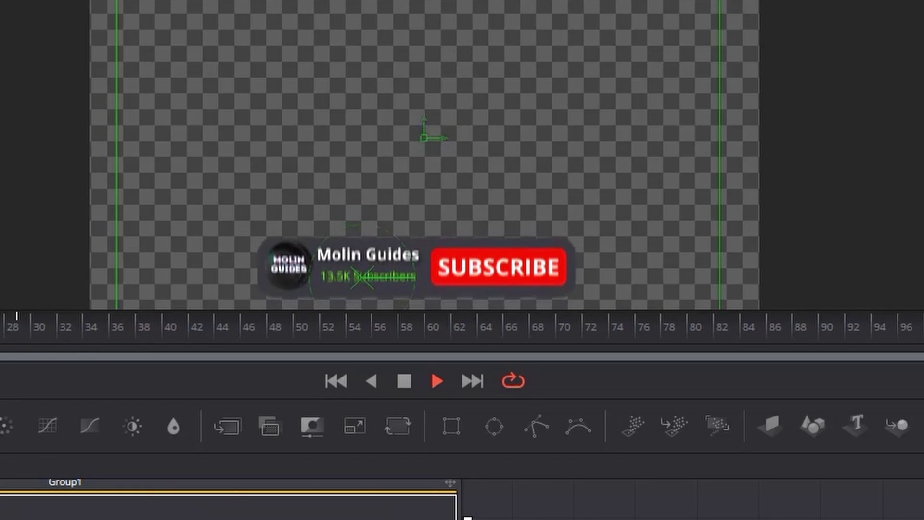
key("space")
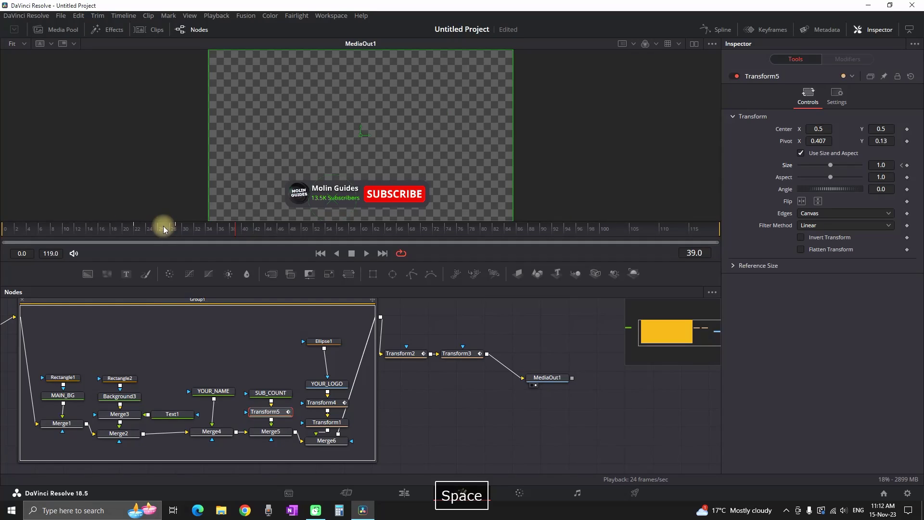
Isolate Transform5's Size curve in the Spline editor and shape it into a sharp ease-out.
left_click(269, 415)
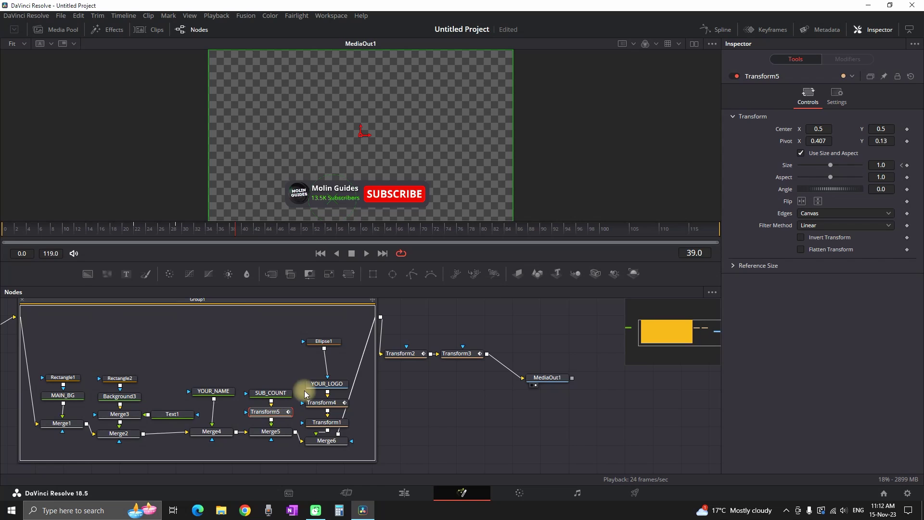
left_click(717, 29)
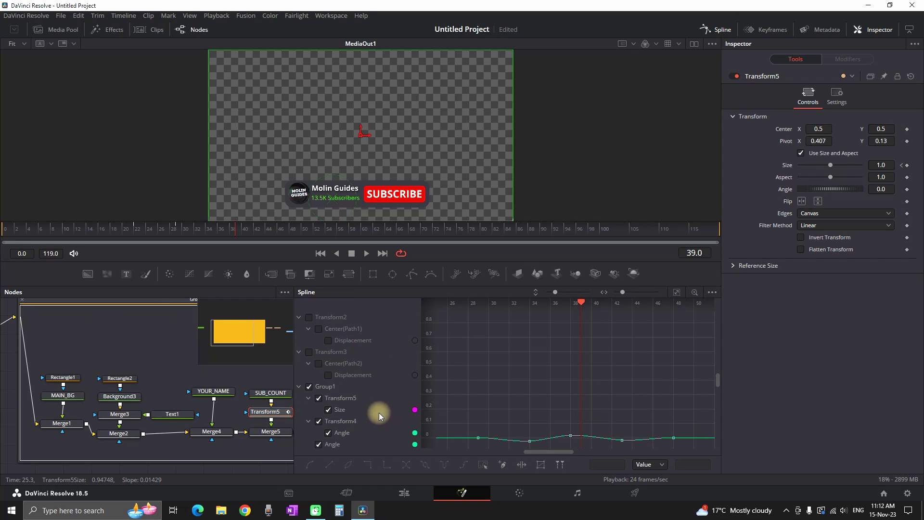
left_click(309, 386)
left_click(318, 398)
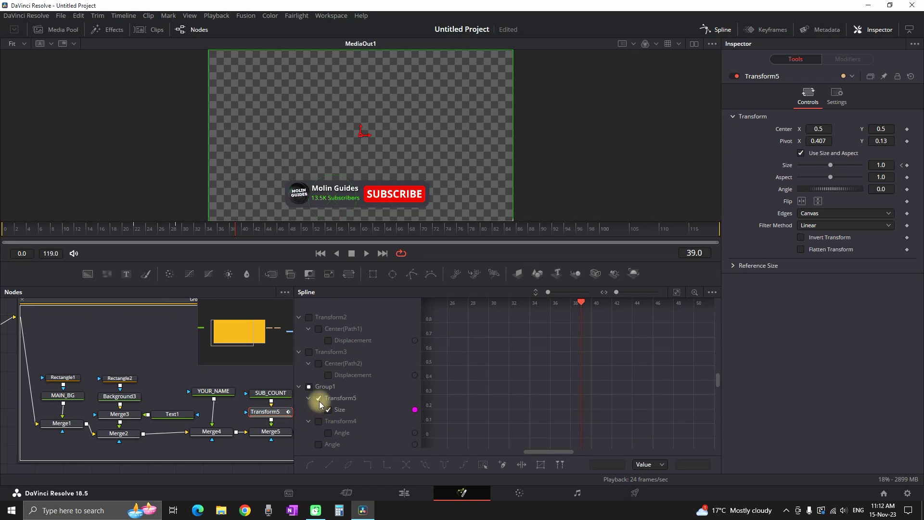
left_click(319, 444)
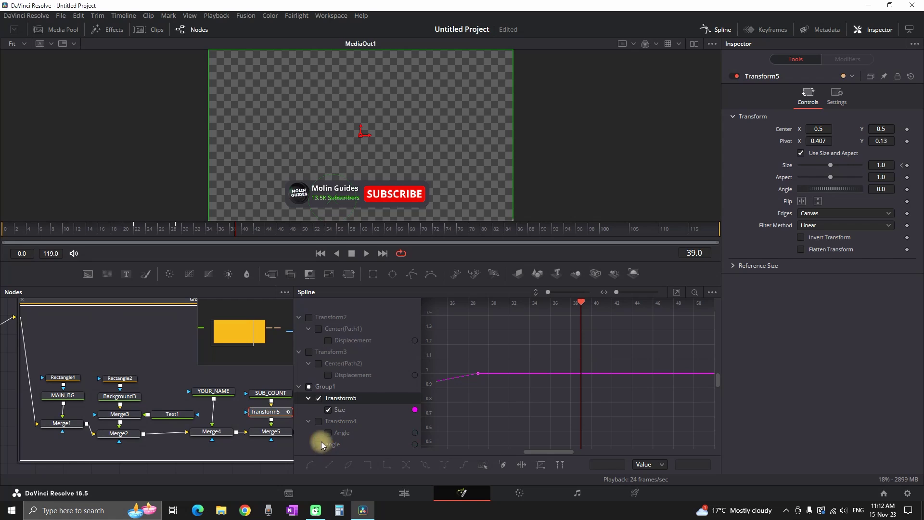
left_click(676, 291)
left_click(487, 465)
left_click_drag(537, 438, 460, 326)
Replay the subscriber count's pop from frame 8 to check the eased size animation.
left_click(58, 226)
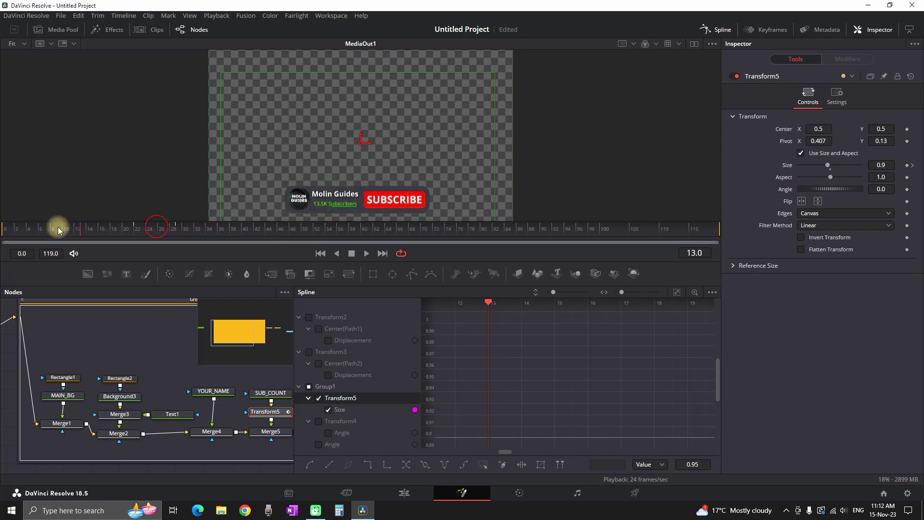
key("space")
scroll(359, 185, "up", 2)
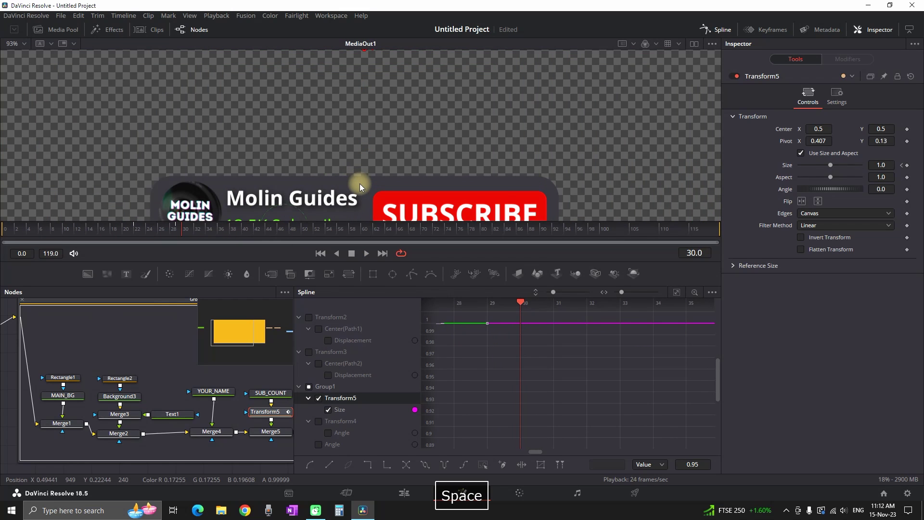
left_click(52, 231)
key("space")
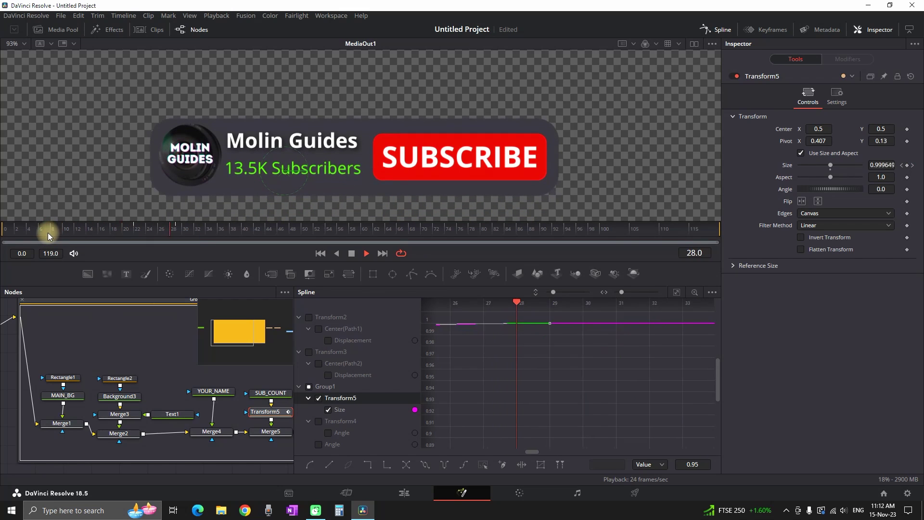
key("space")
Enable Motion Blur in Transform5's Settings and preview the blurred pop.
left_click(837, 97)
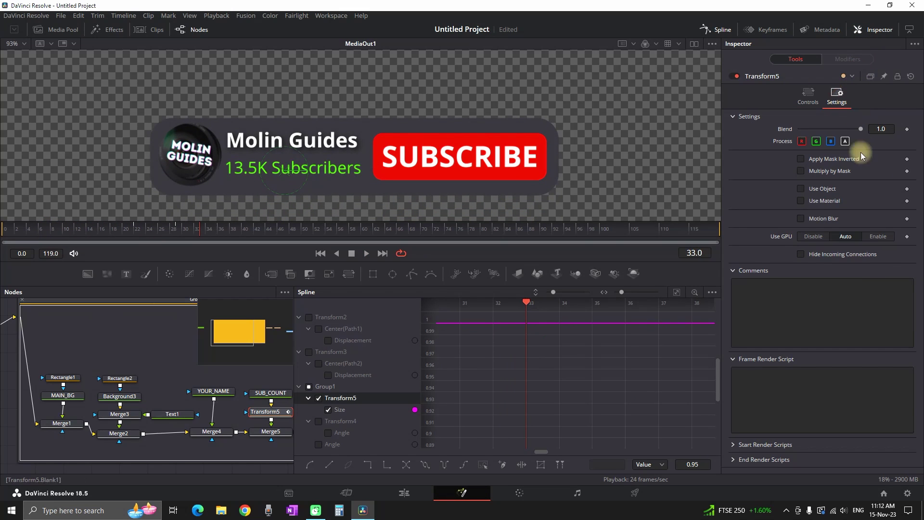
left_click(800, 219)
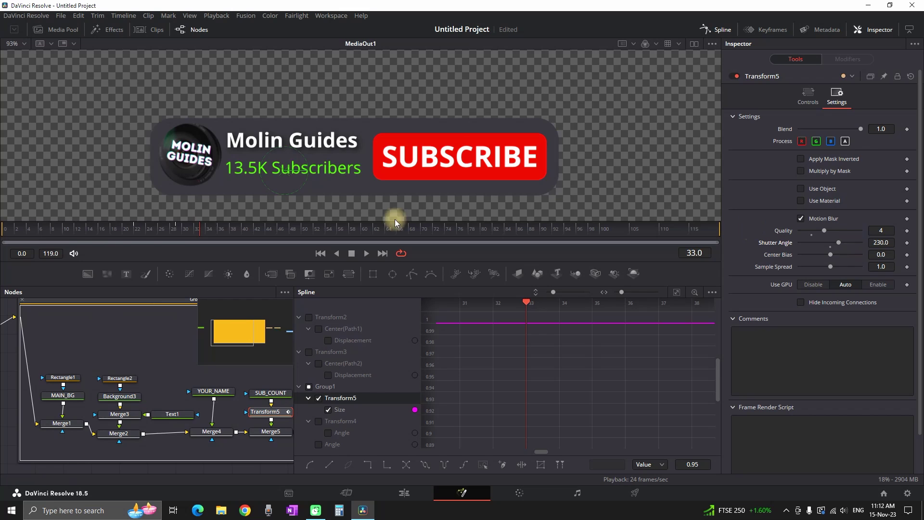
left_click(53, 231)
key("space")
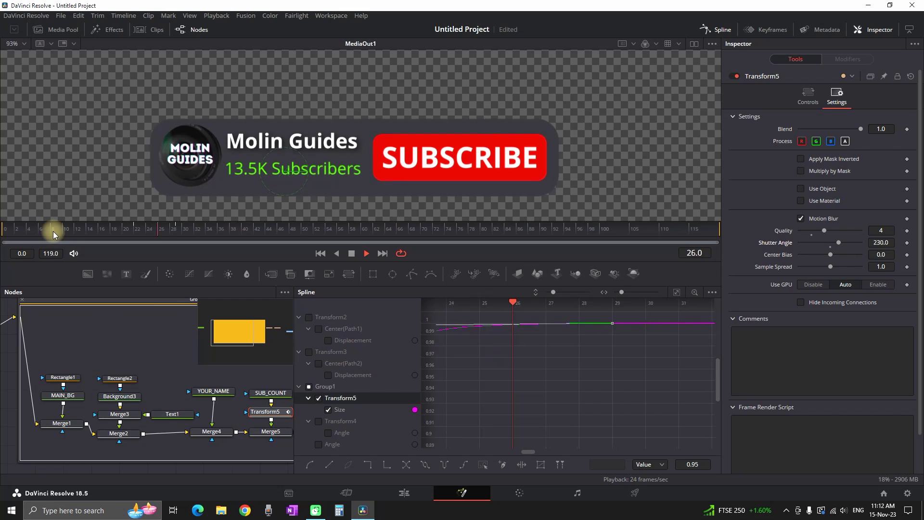
left_click(53, 231)
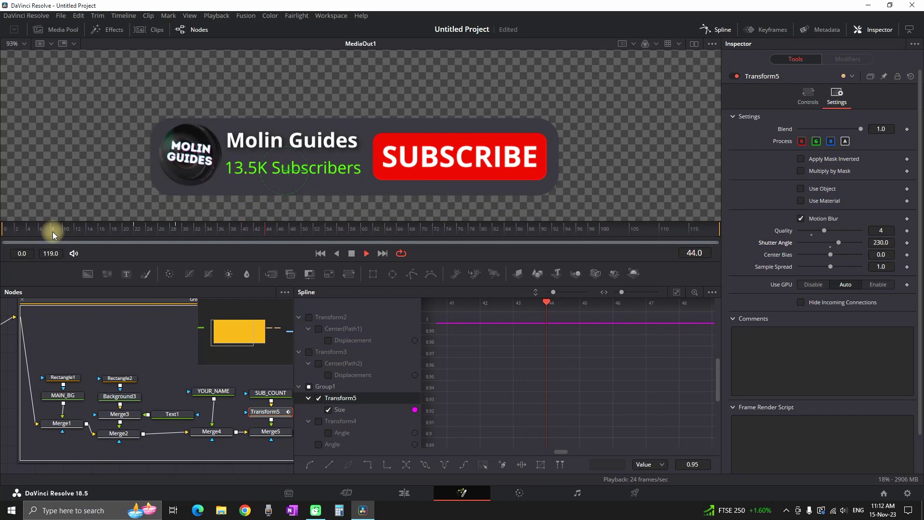
key("space")
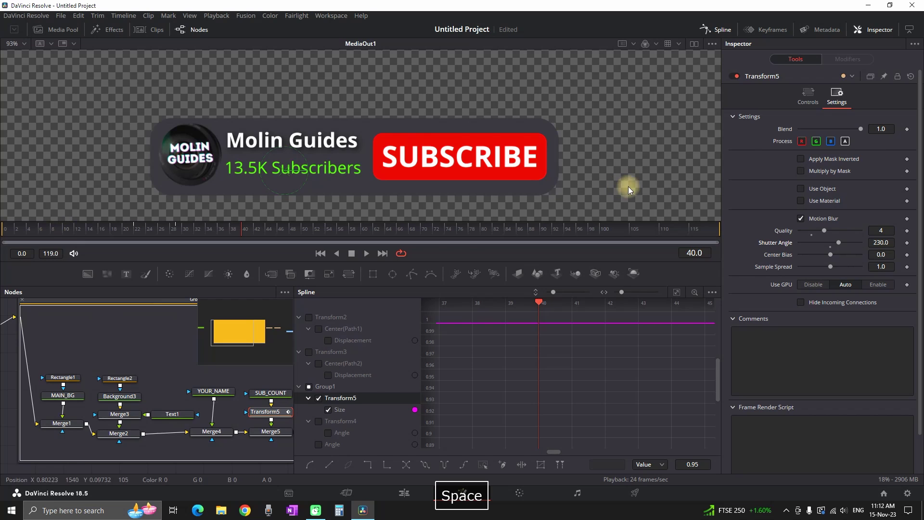
Insert a new Transform6 node between YOUR_NAME and Merge4.
left_click(867, 29)
left_click(722, 31)
key("ctrl+v")
left_click_drag(210, 331, 206, 398)
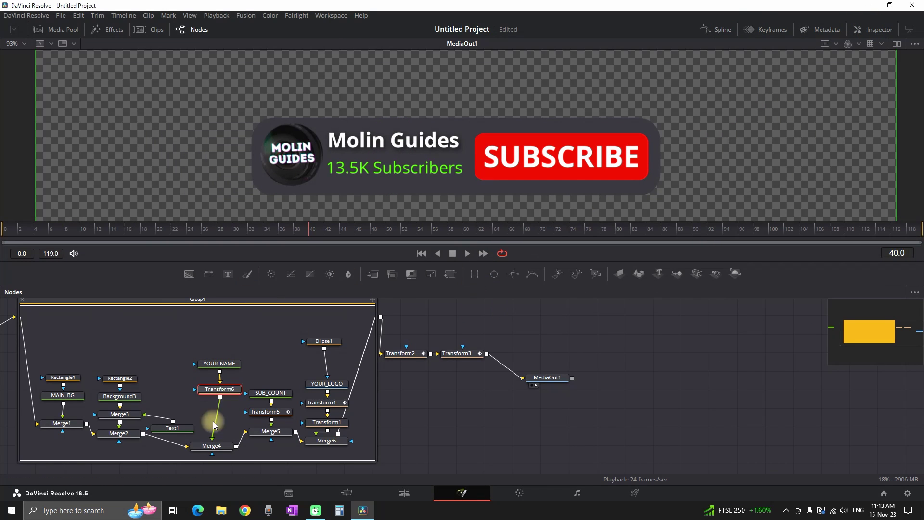
Move Transform6's pivot onto the channel name and keyframe Size 0.9 at frame 14.
key("ctrl+i")
left_click_drag(881, 140, 713, 162)
left_click_drag(827, 144, 781, 144)
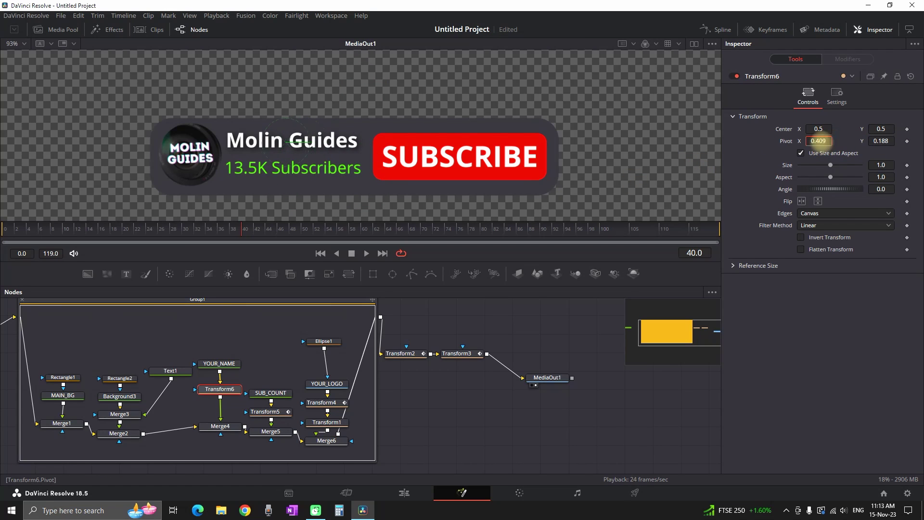
left_click_drag(207, 233, 135, 232)
key("Return")
key("space")
key("space")
Give Transform6's Size curve an ease-out shape in the Spline editor.
left_click(717, 30)
left_click(342, 375)
left_click_drag(554, 452, 530, 448)
left_click(537, 439)
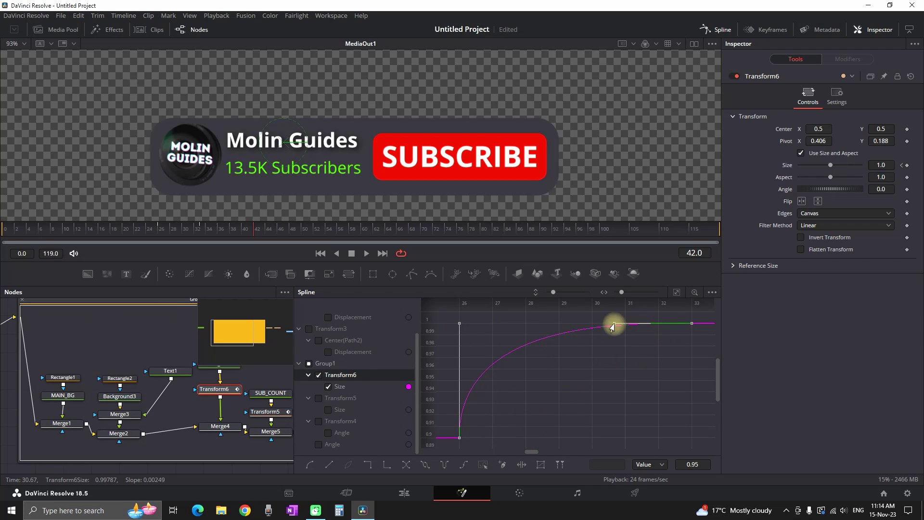
Enable Motion Blur with Shutter Angle 230 on Transform6 and play it back on the Edit page.
left_click(836, 94)
left_click(853, 243)
key("space")
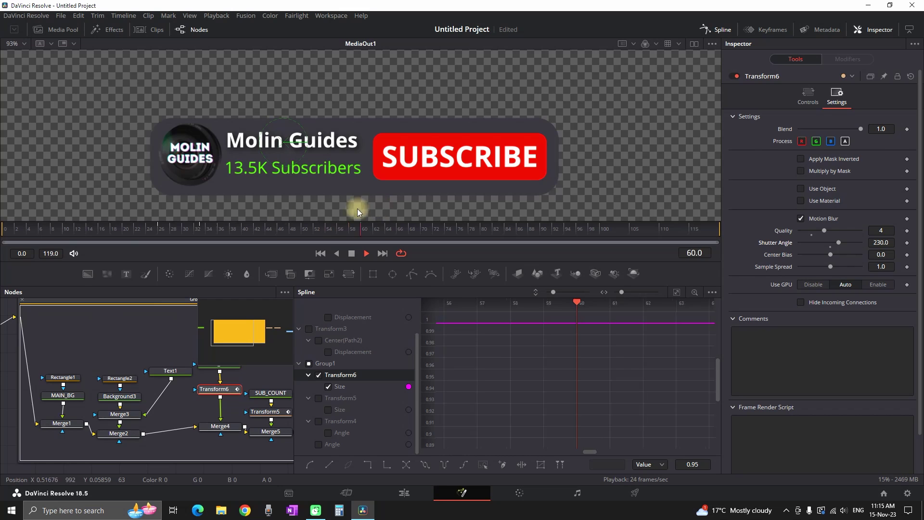
key("space")
left_click(124, 233)
key("shift+4")
key("space")
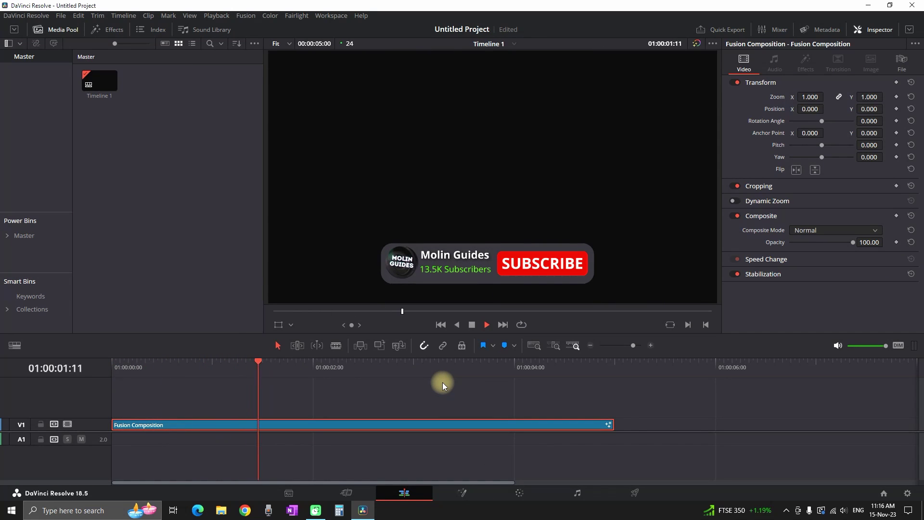
Drag the timeline's lower-third clip into the Master bin.
key("space")
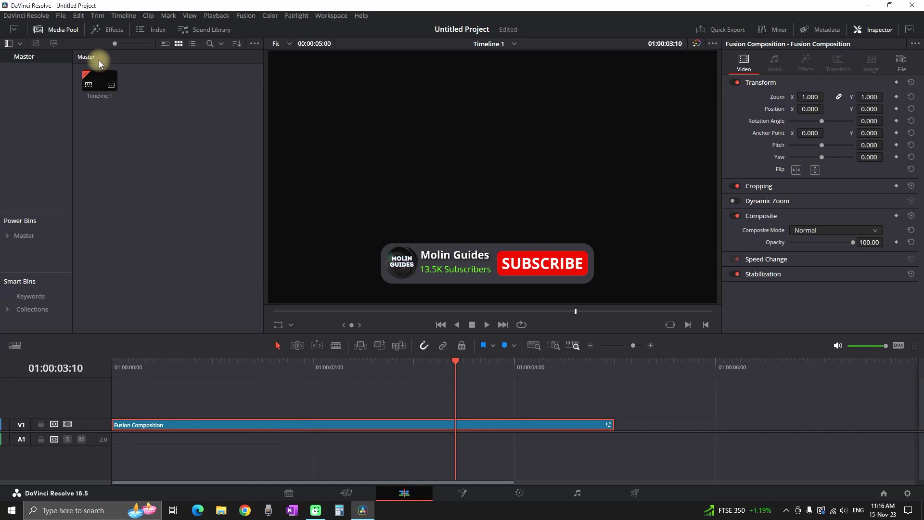
left_click(25, 236)
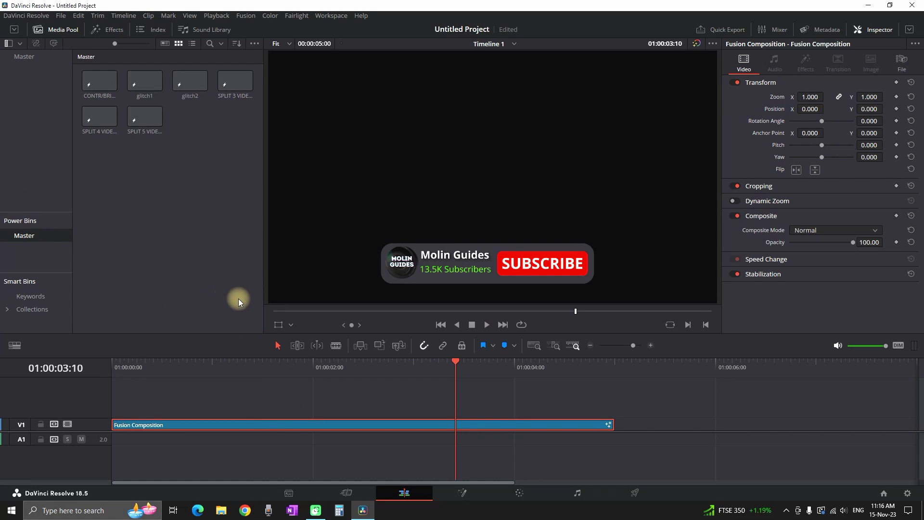
left_click_drag(203, 160, 203, 170)
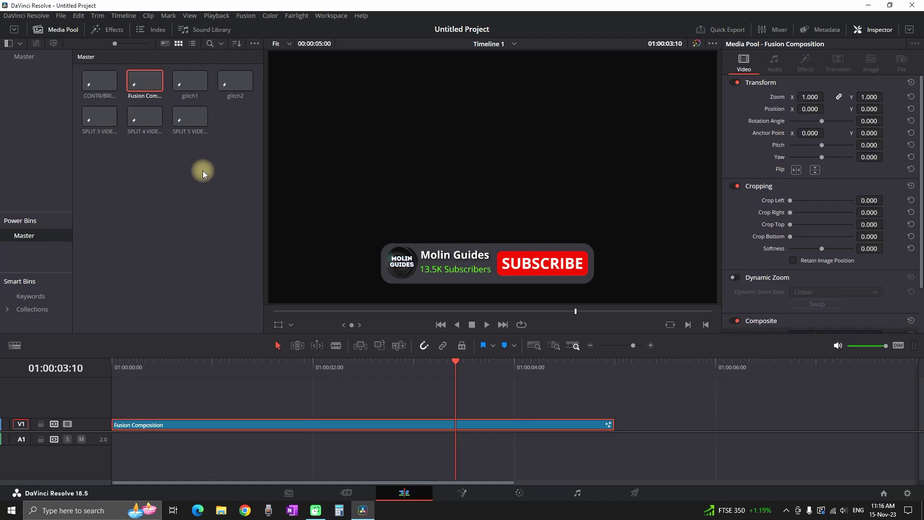
Rename the new Fusion Composition clip to 'SUB ANIMATE'.
left_click(141, 84)
type("SUB ANIMA")
type("TE")
left_click(198, 186)
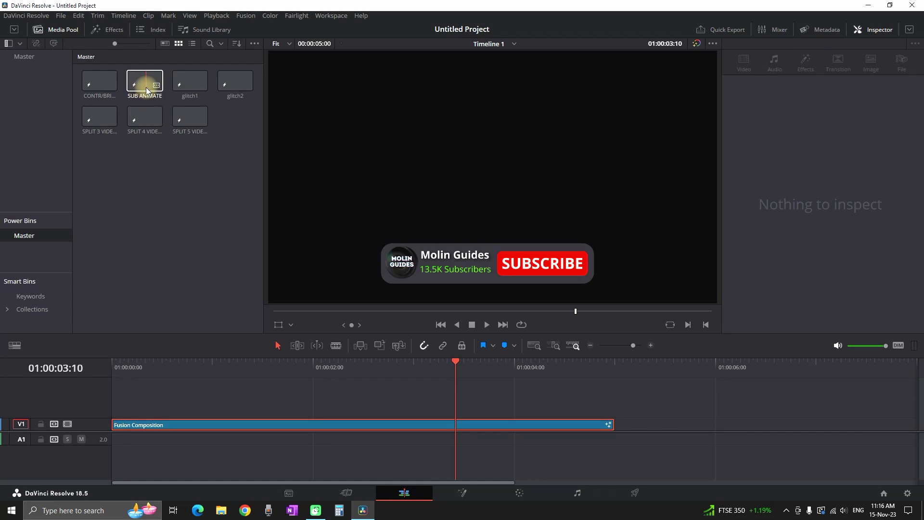
left_click(255, 44)
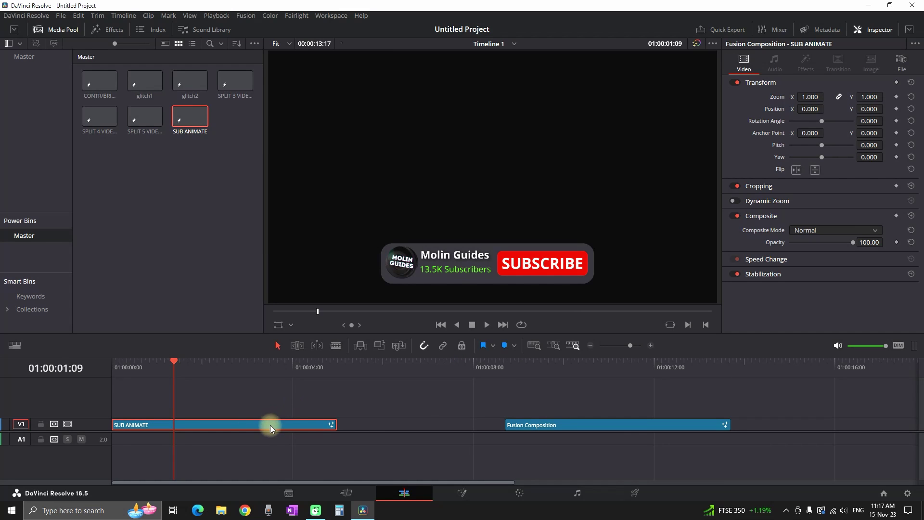
right_click(270, 426)
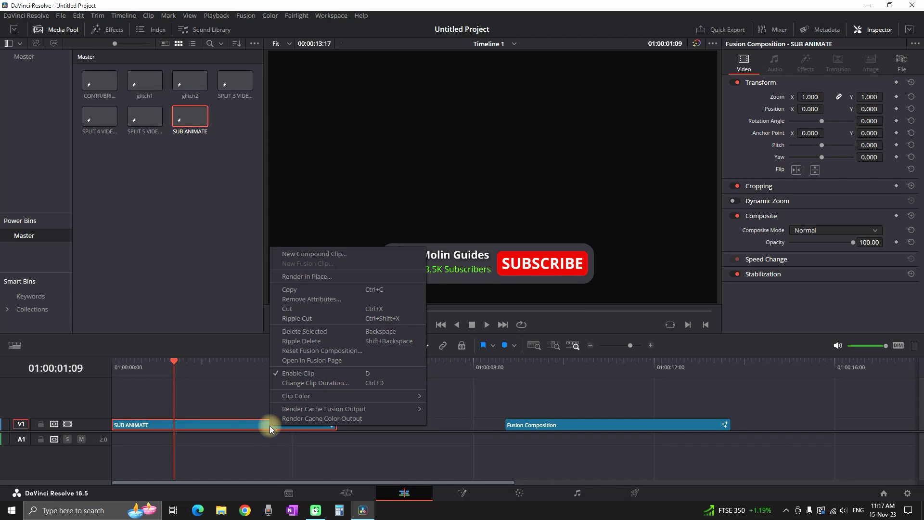
Open SUB ANIMATE on the Fusion page and expand Group1 to reveal its nodes.
left_click(312, 361)
left_click_drag(363, 352, 283, 368)
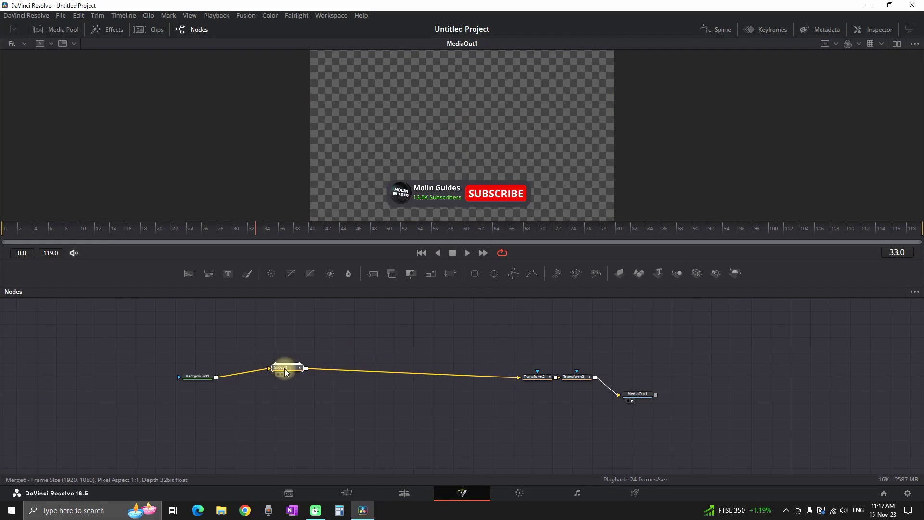
double_click(283, 368)
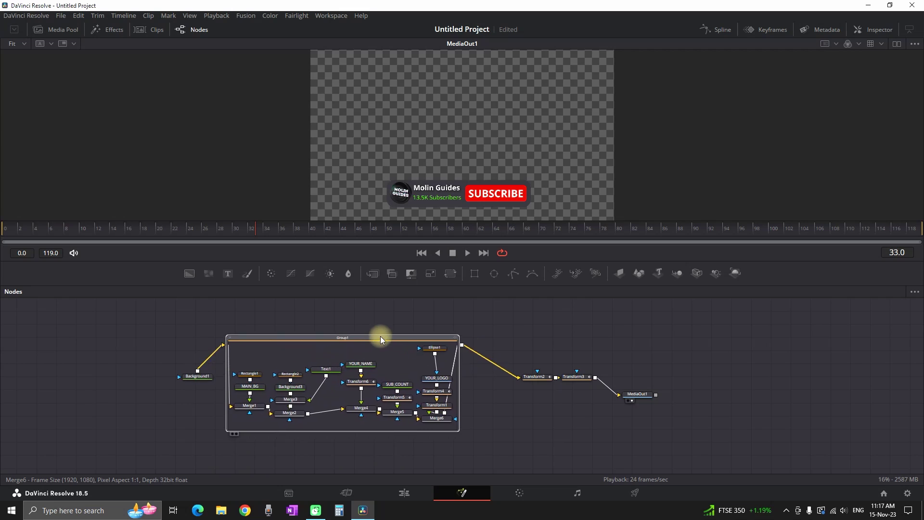
scroll(371, 343, "up", 2)
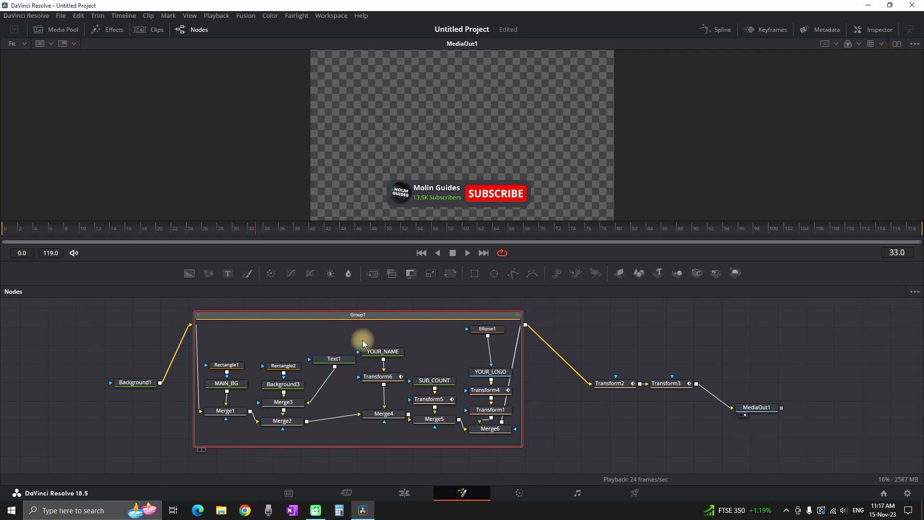